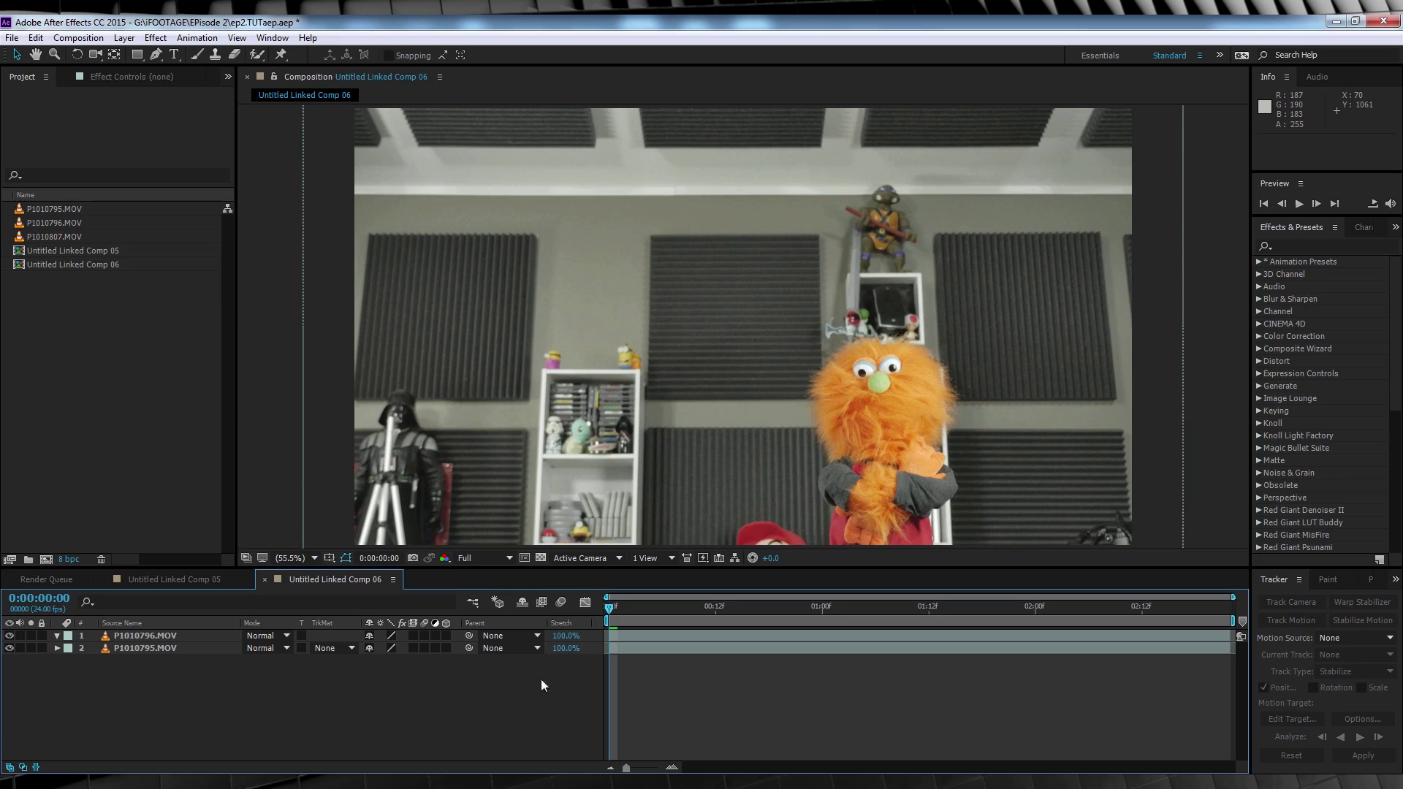
Compare takes by toggling the puppet layer's visibility, leaving it hidden at the comp's last frame
click(9, 636)
click(10, 636)
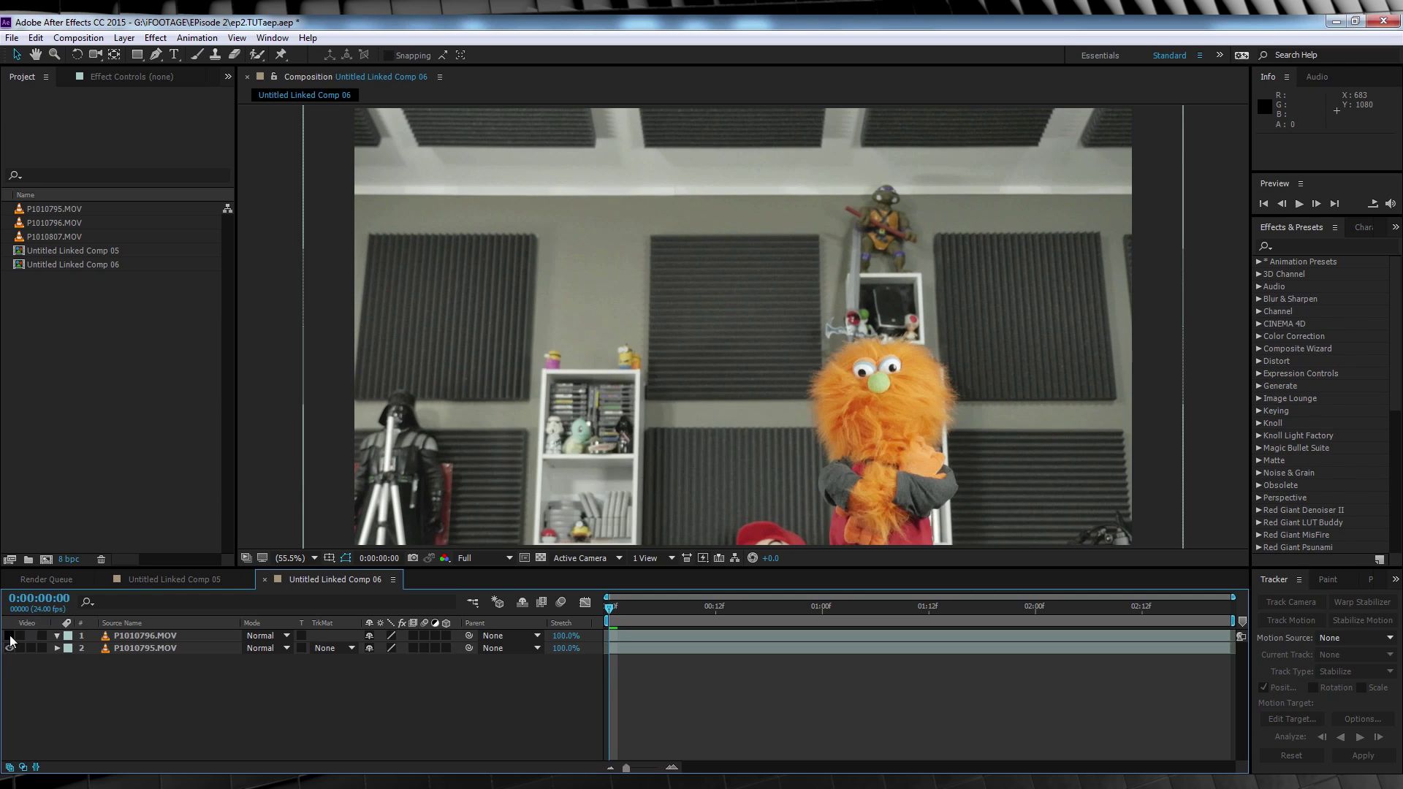
click(9, 635)
click(9, 635)
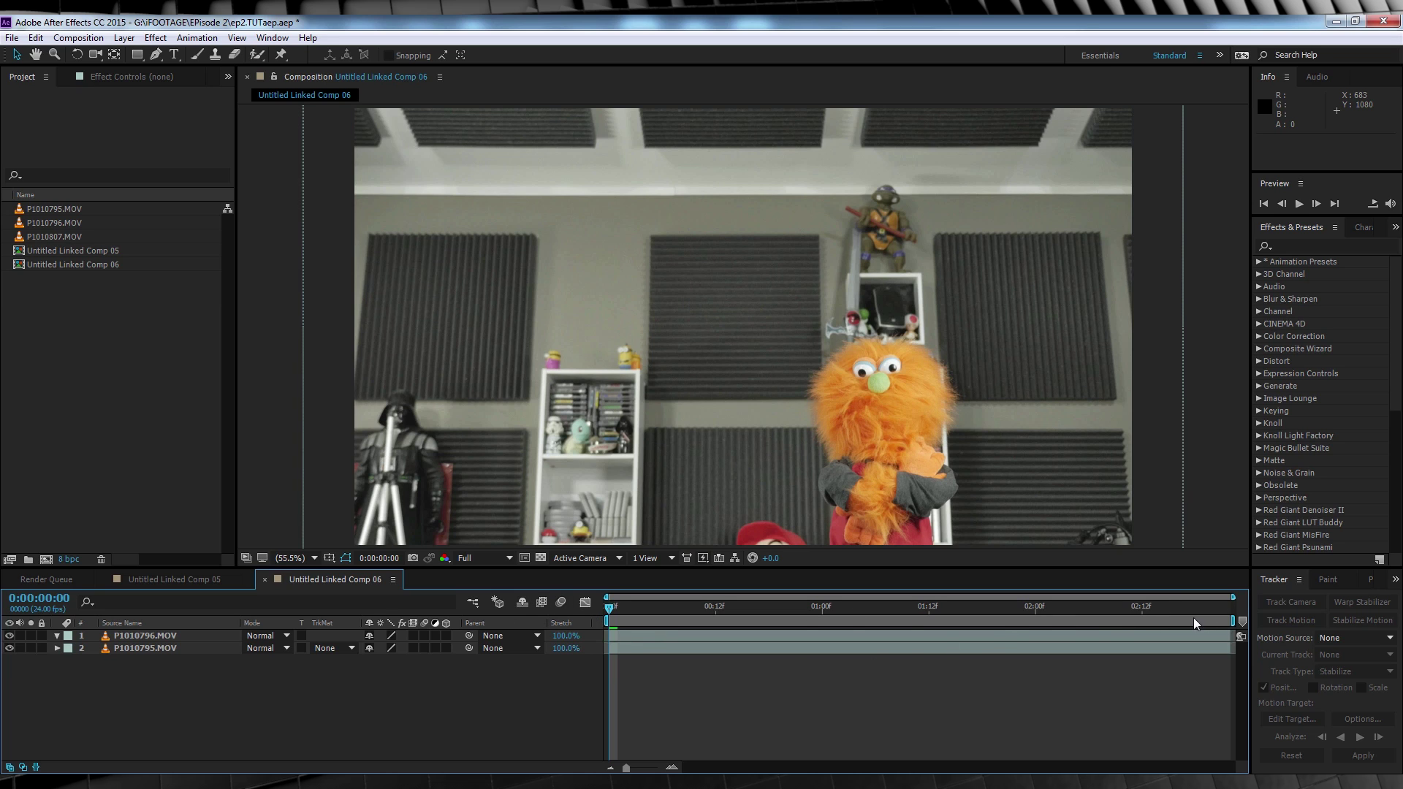
click(1232, 607)
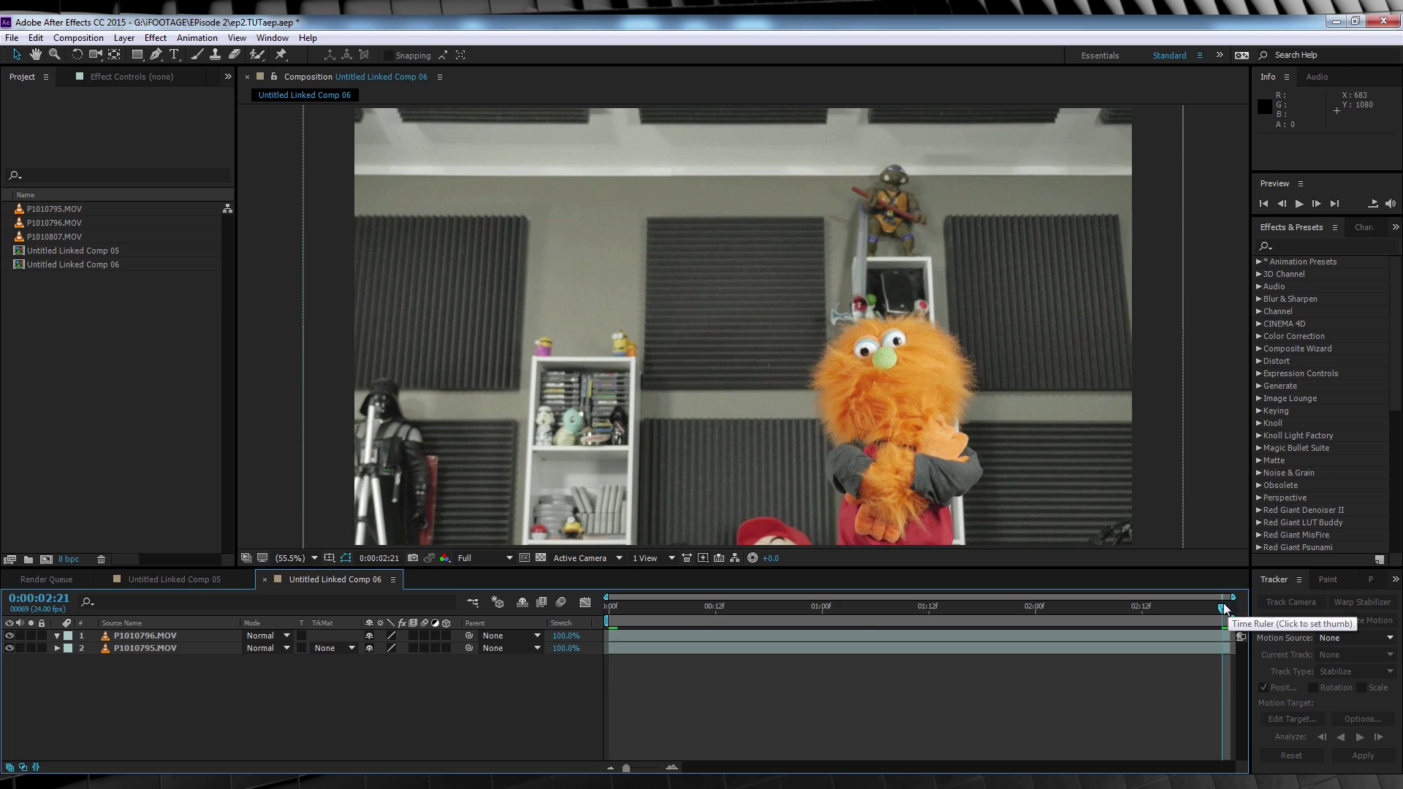
click(14, 635)
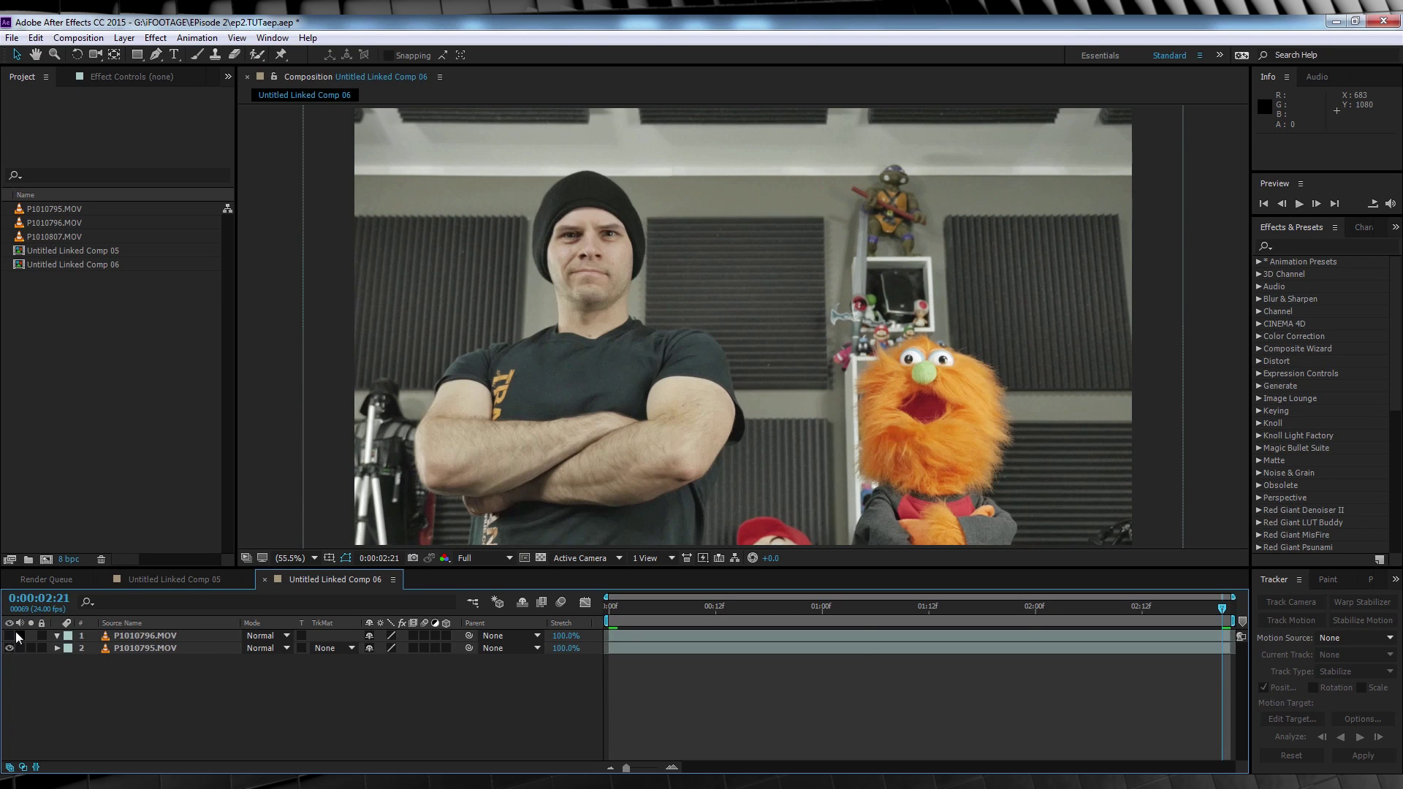
Scrub and zoom the timeline through the comp to its last frame, then select P1010795.MOV
click(981, 615)
click(749, 616)
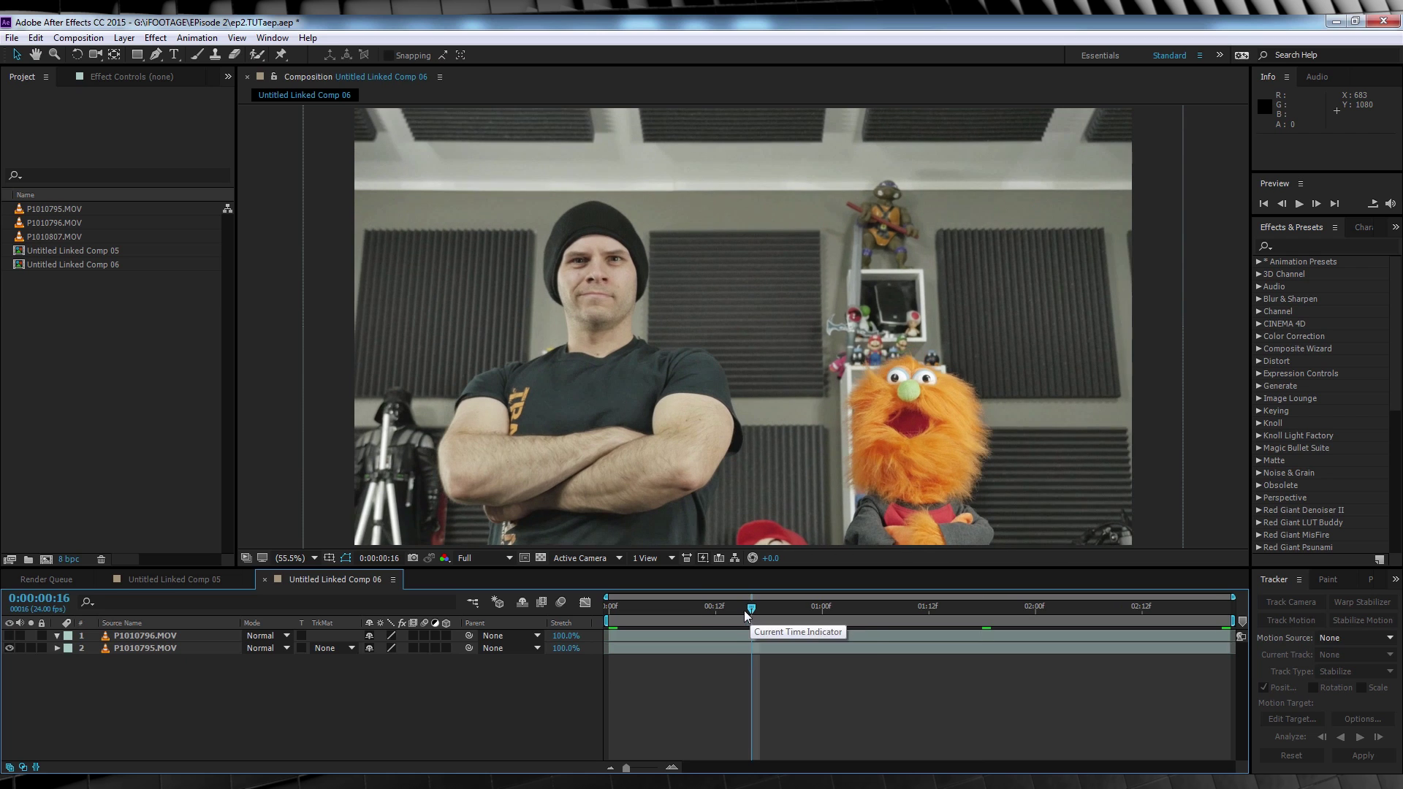
drag(748, 616, 603, 620)
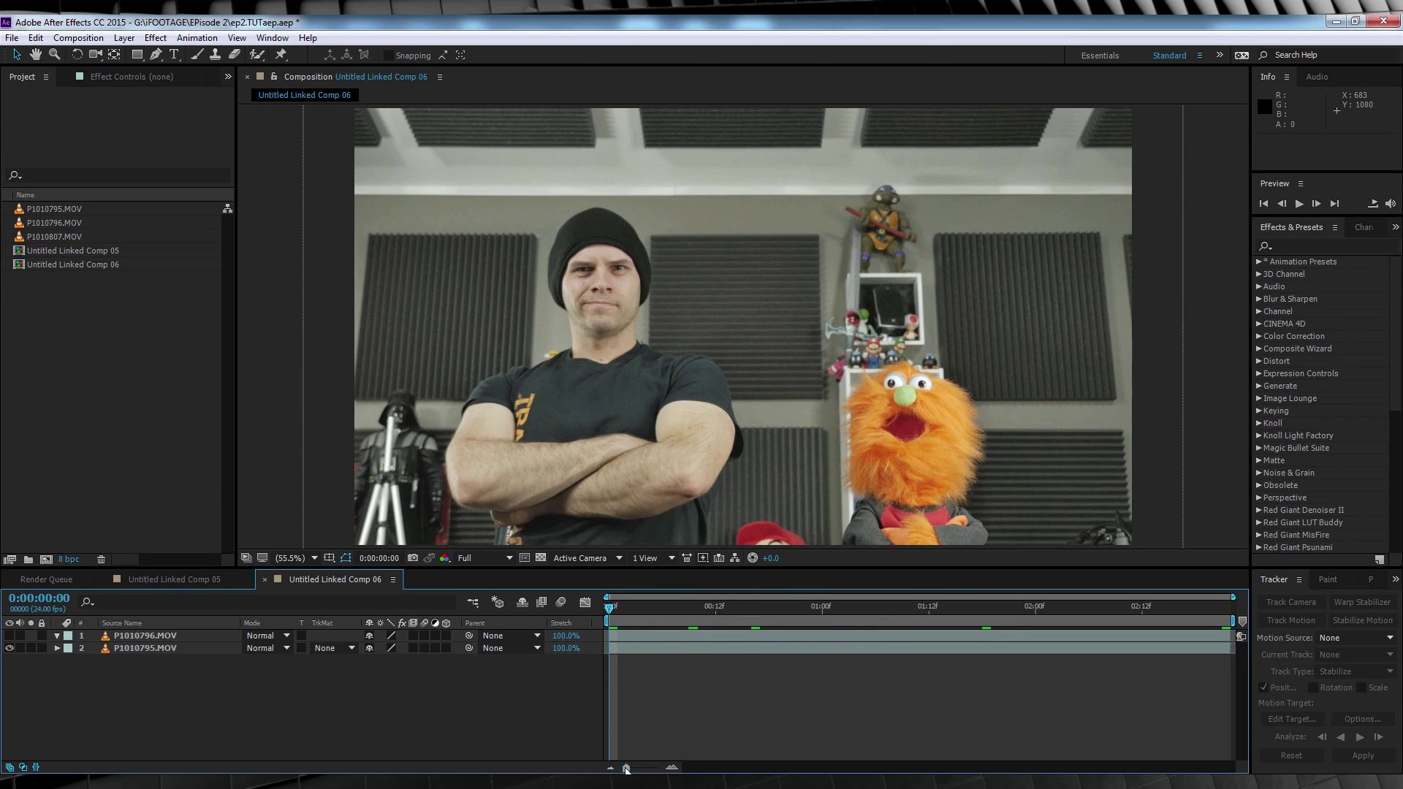
drag(626, 769, 658, 768)
click(647, 610)
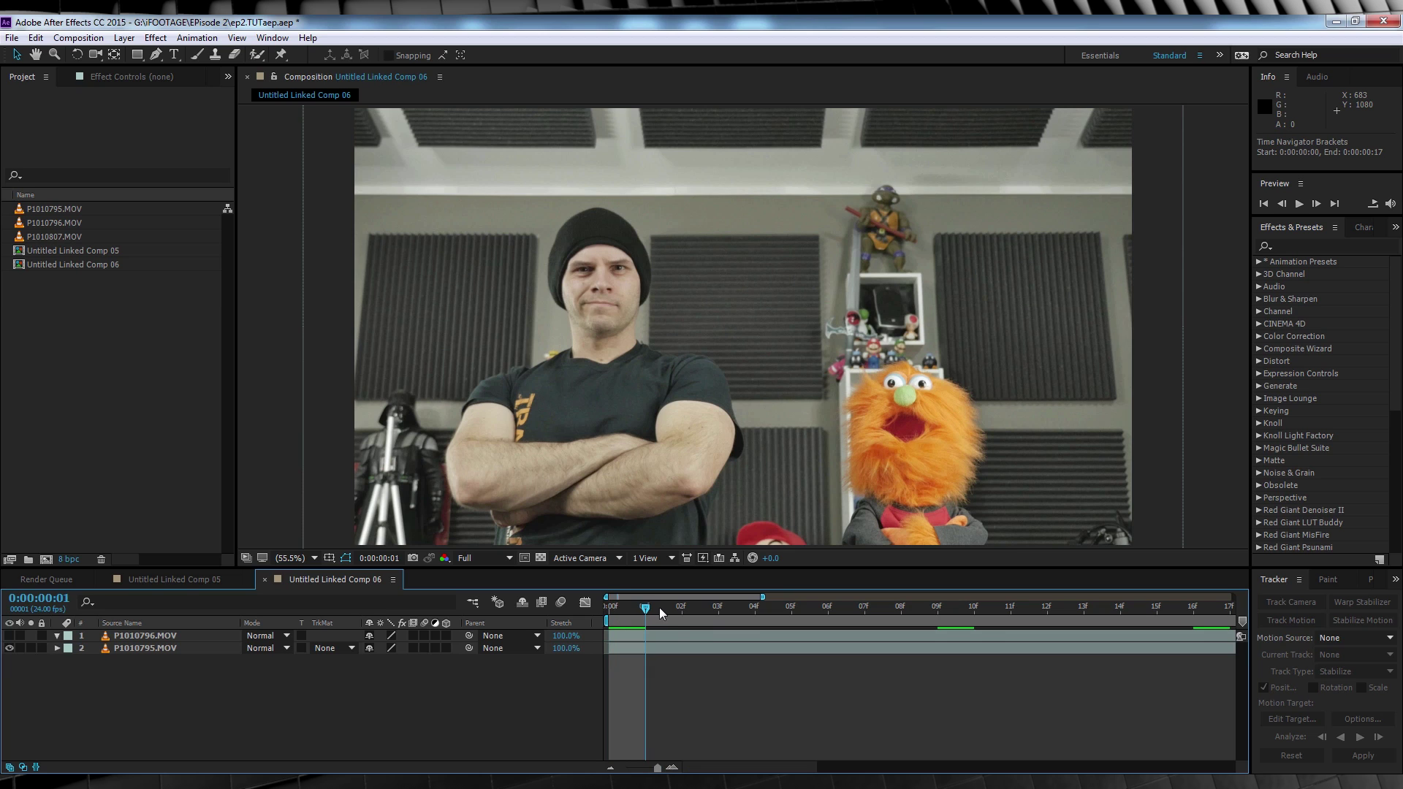
click(57, 635)
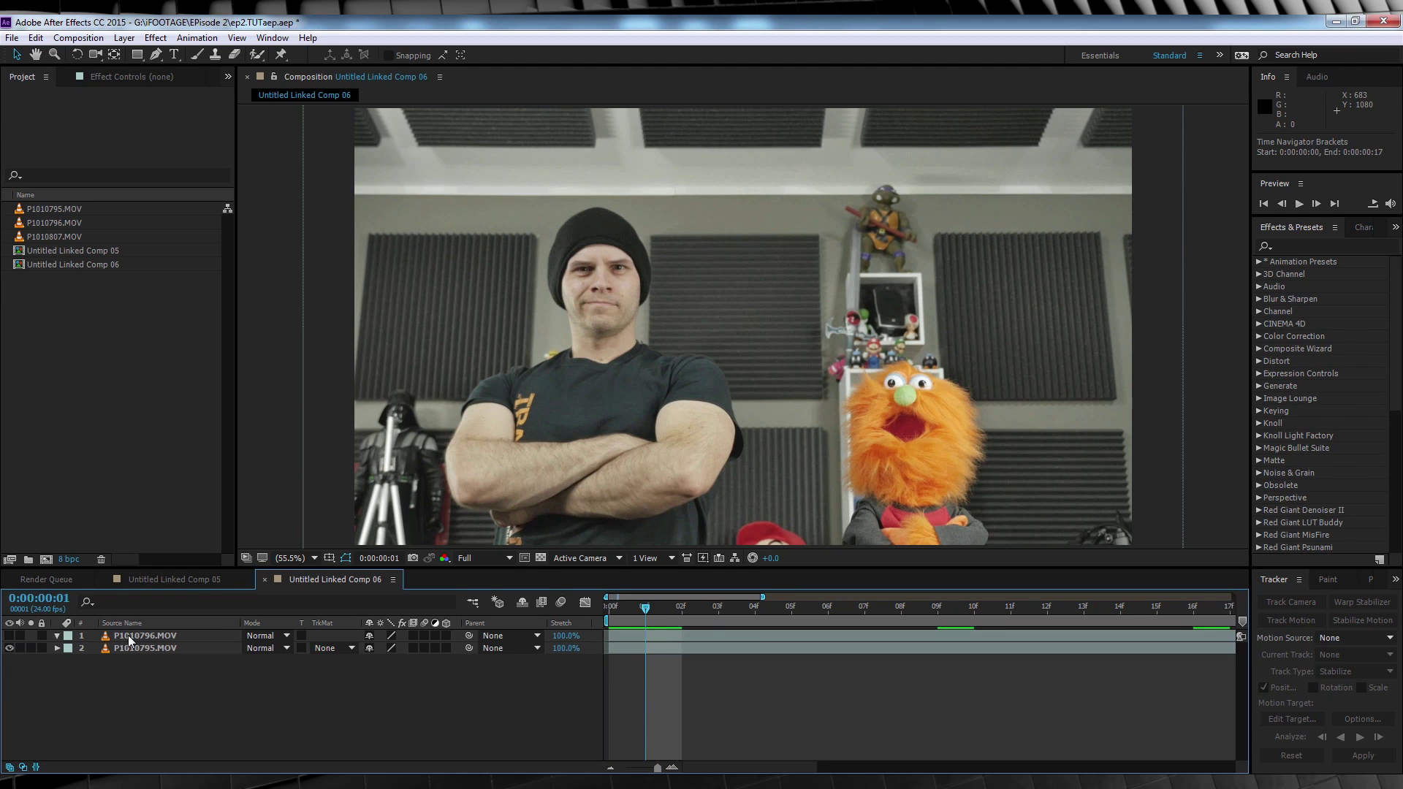
drag(656, 769, 626, 768)
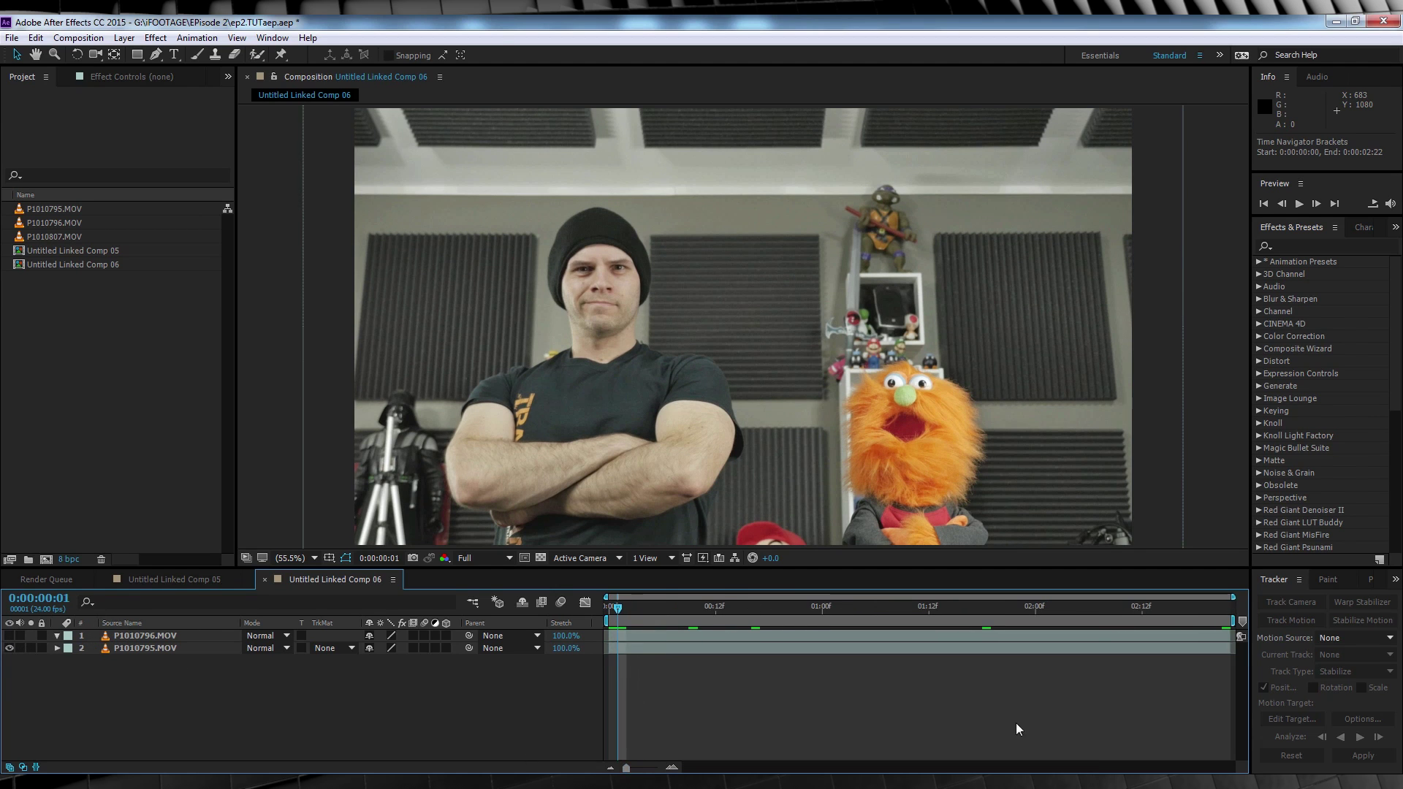
click(1169, 609)
drag(1169, 609, 1238, 608)
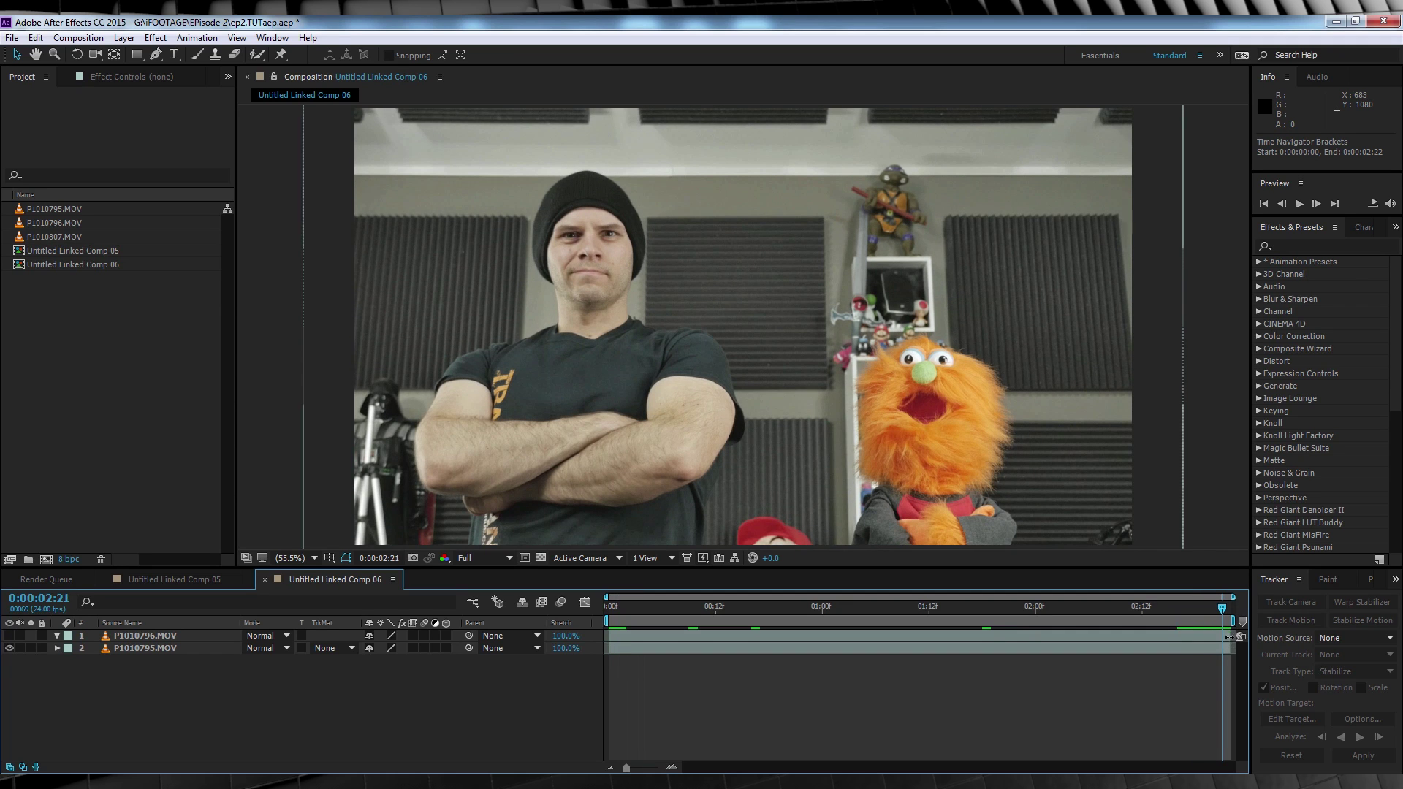
click(1228, 651)
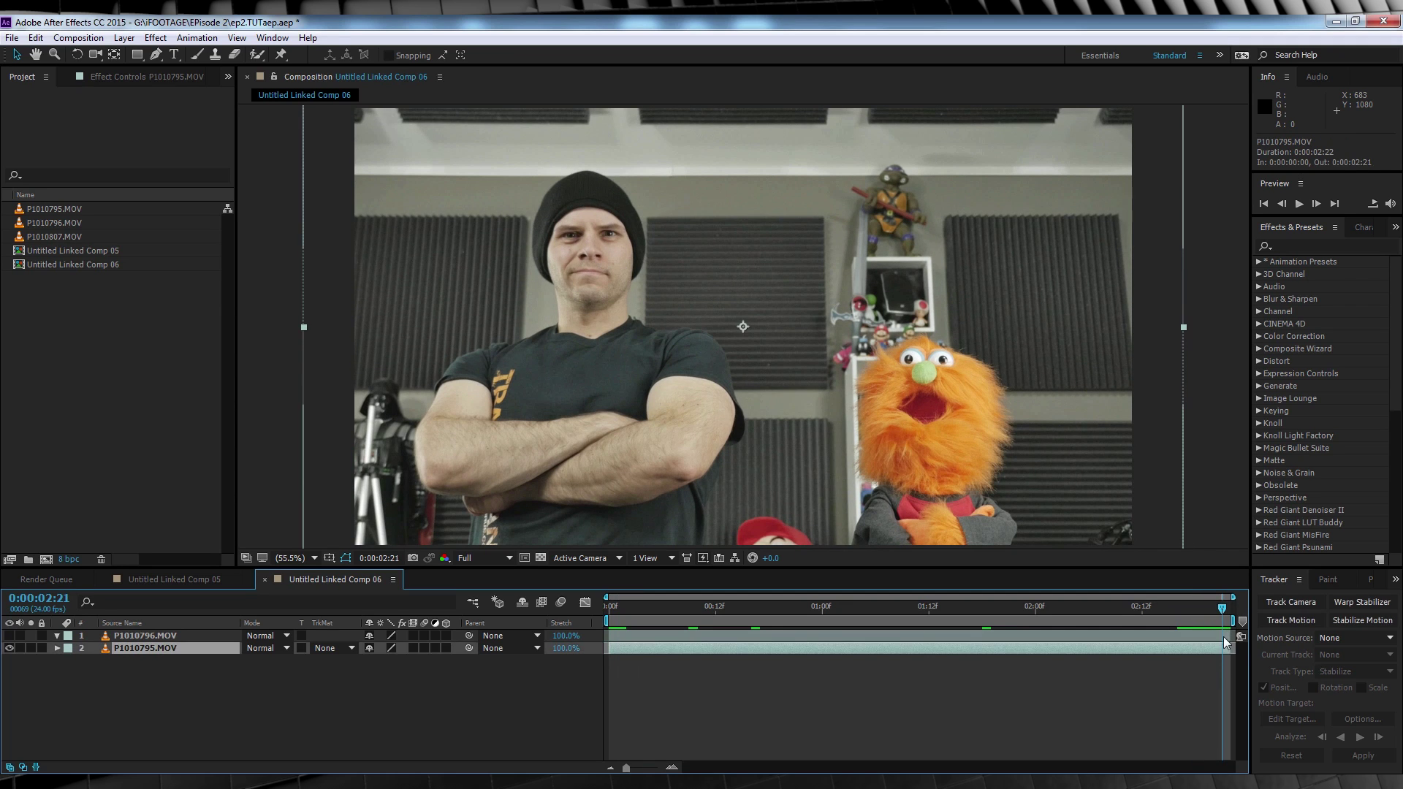
Show the puppet layer P1010796.MOV again, select it, and return to the comp's start
click(1228, 637)
click(1162, 680)
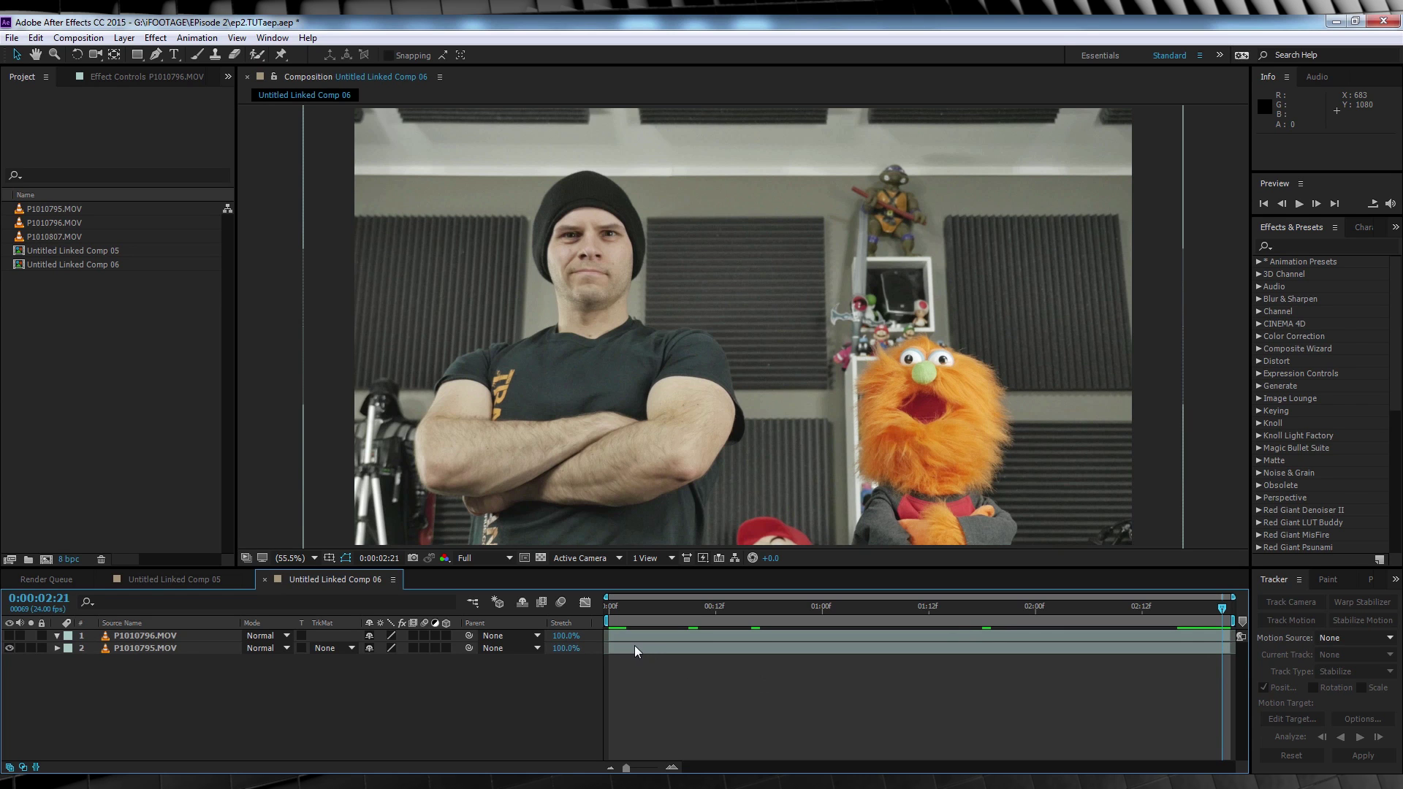
click(9, 637)
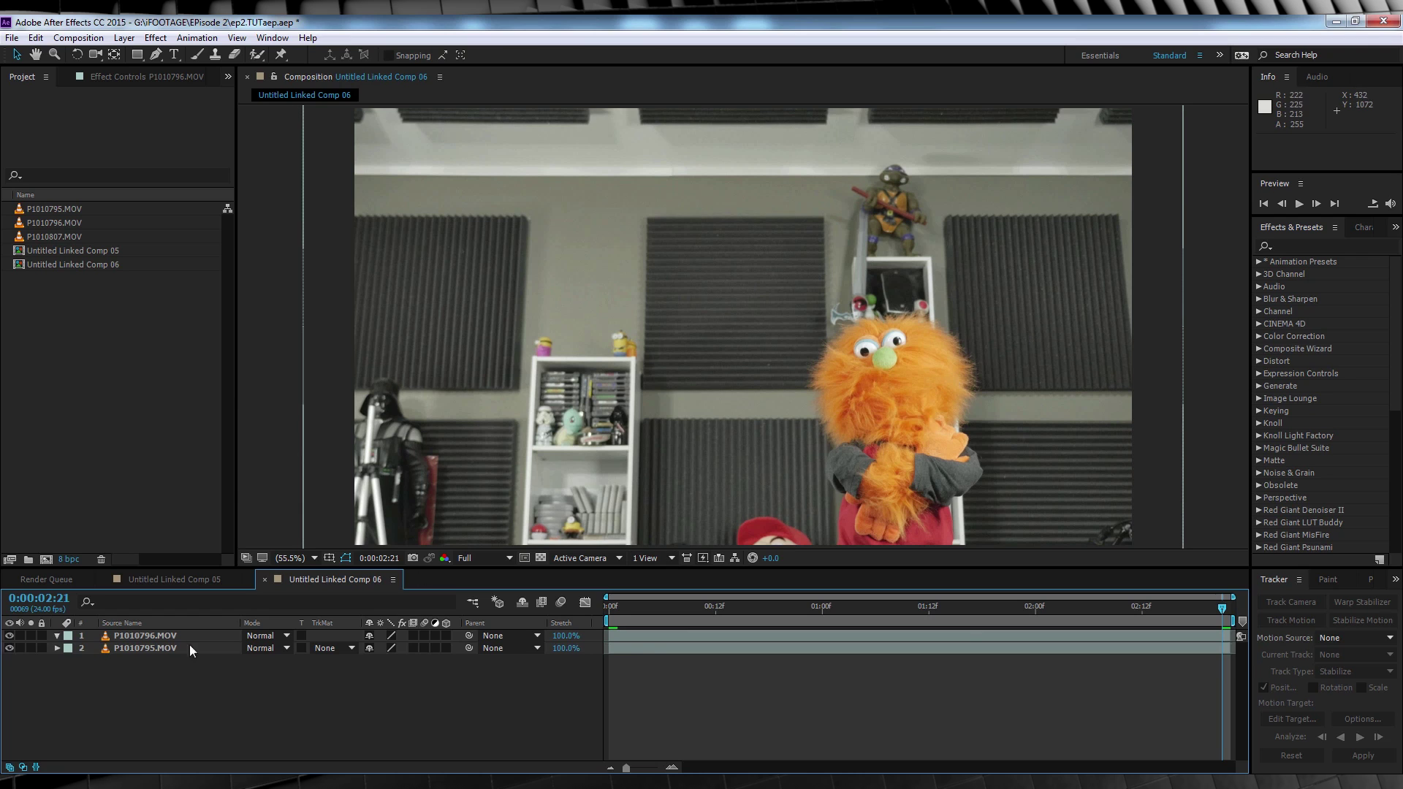
click(153, 638)
click(155, 648)
click(149, 635)
click(151, 647)
click(147, 635)
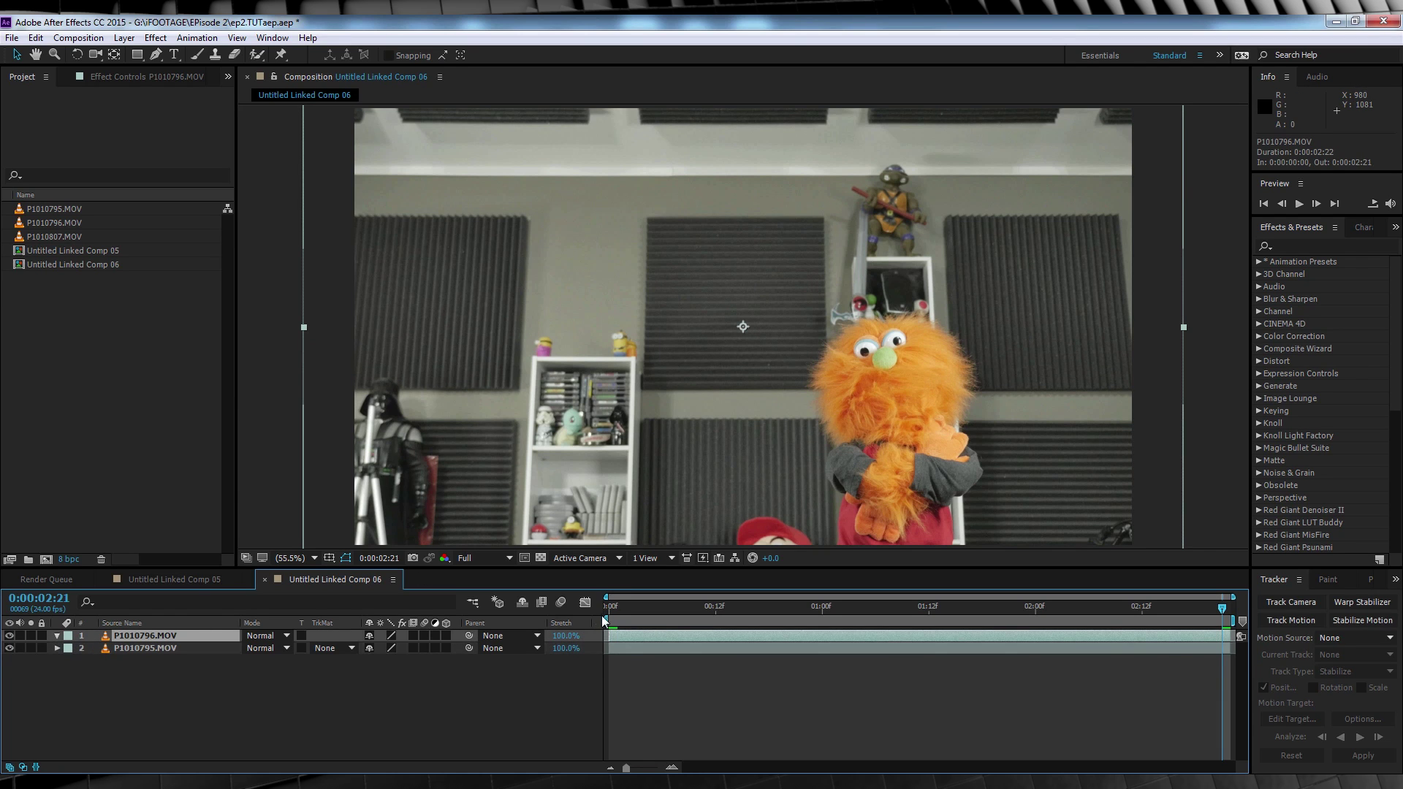
key(Home)
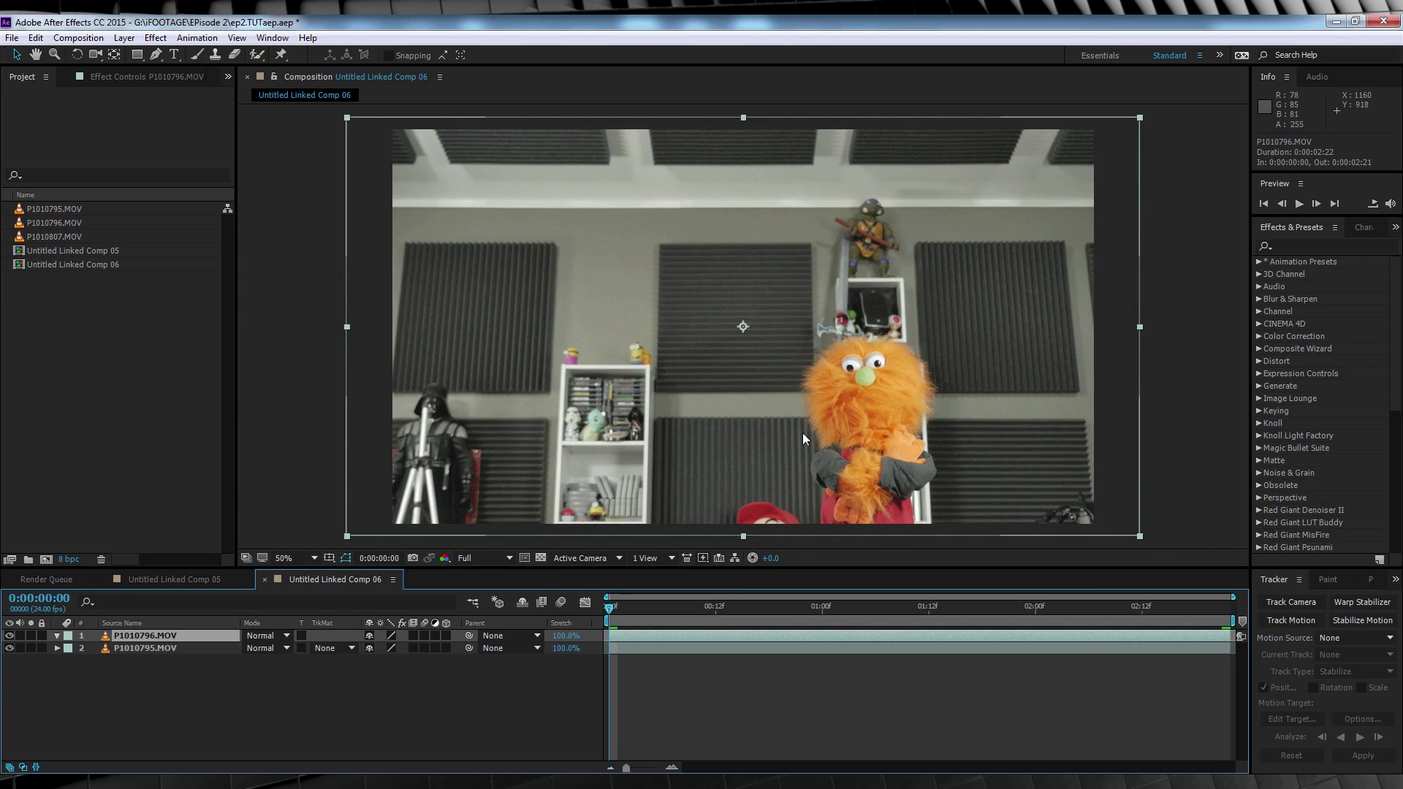
Draw a rectangle mask over the frame's right side and set its feather to 50 pixels
key(comma)
click(137, 56)
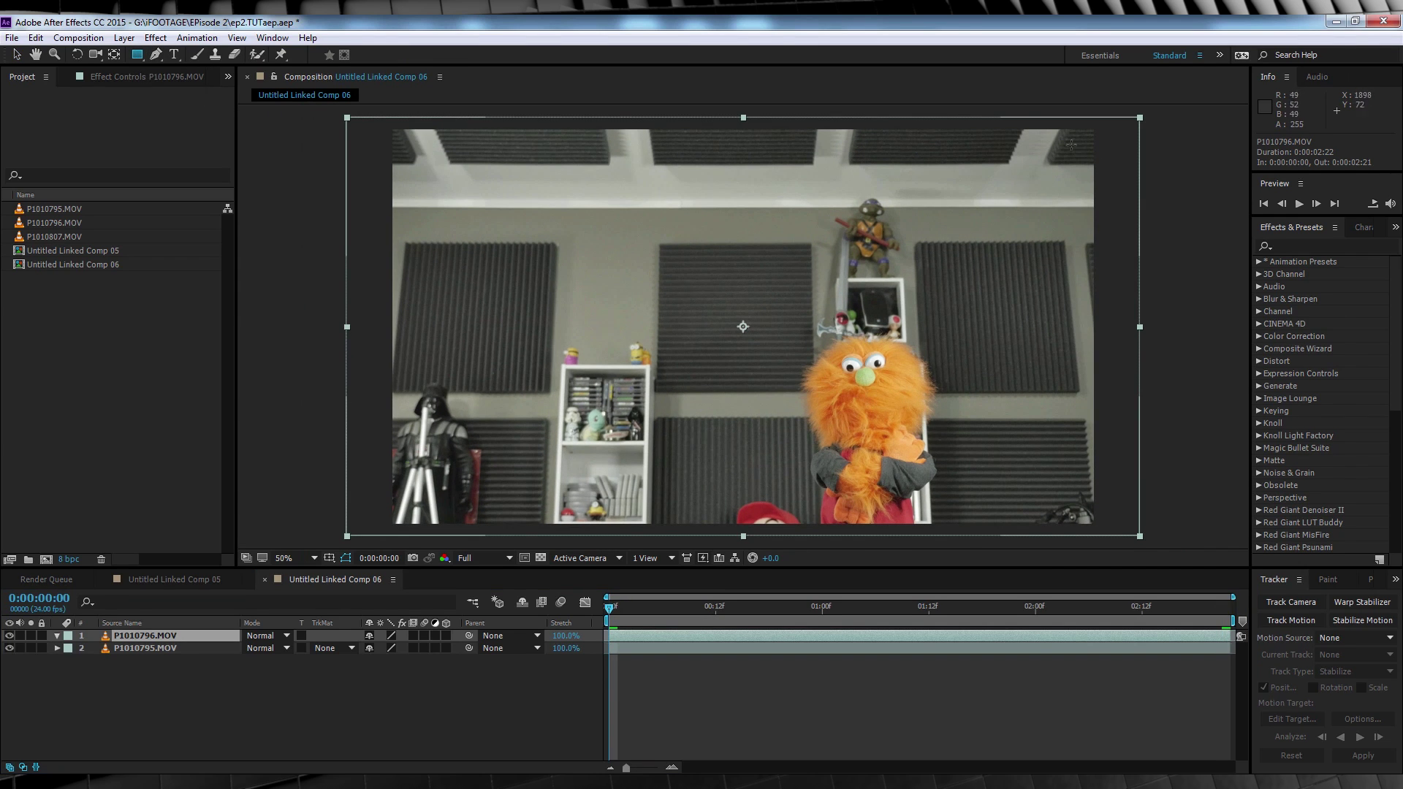
drag(757, 122, 1055, 596)
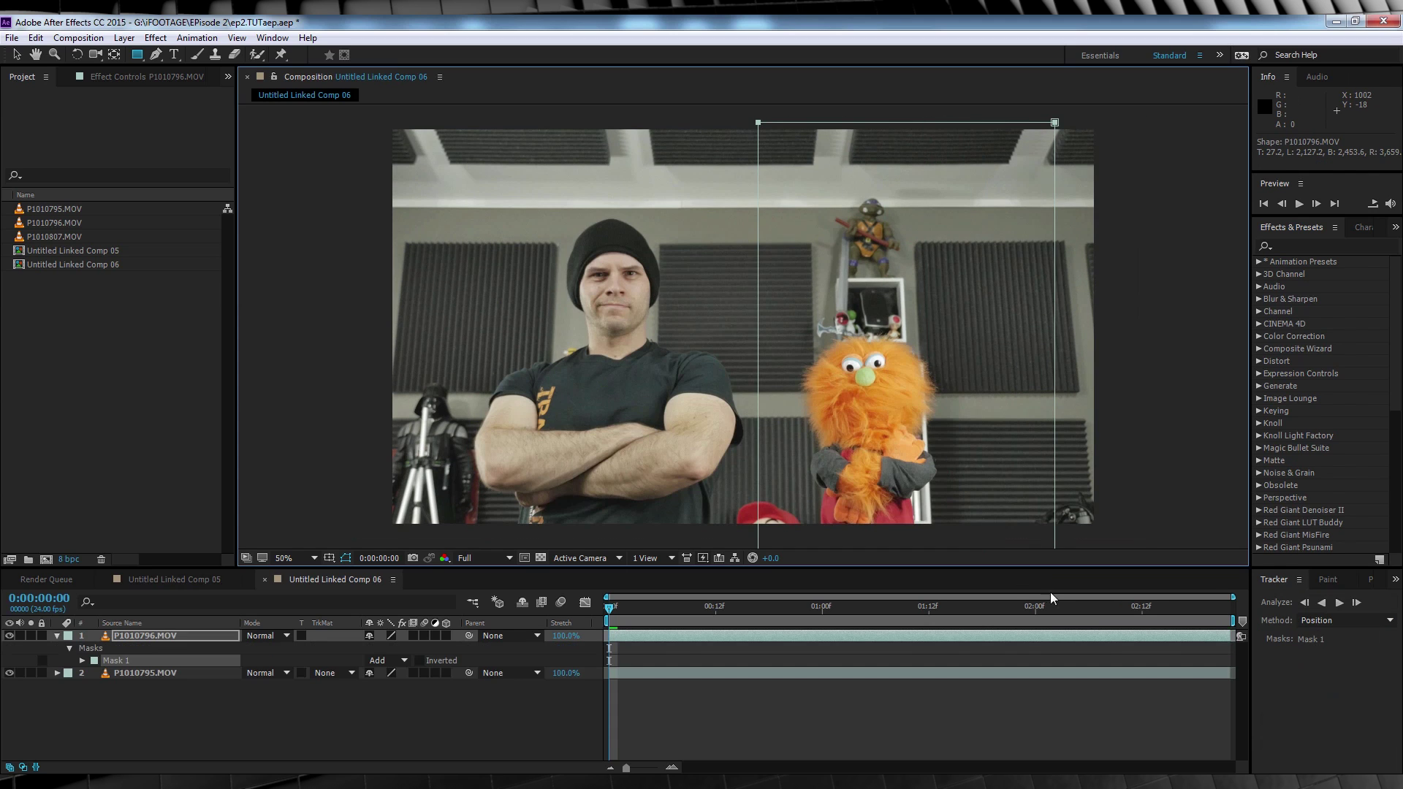
key(f)
click(399, 661)
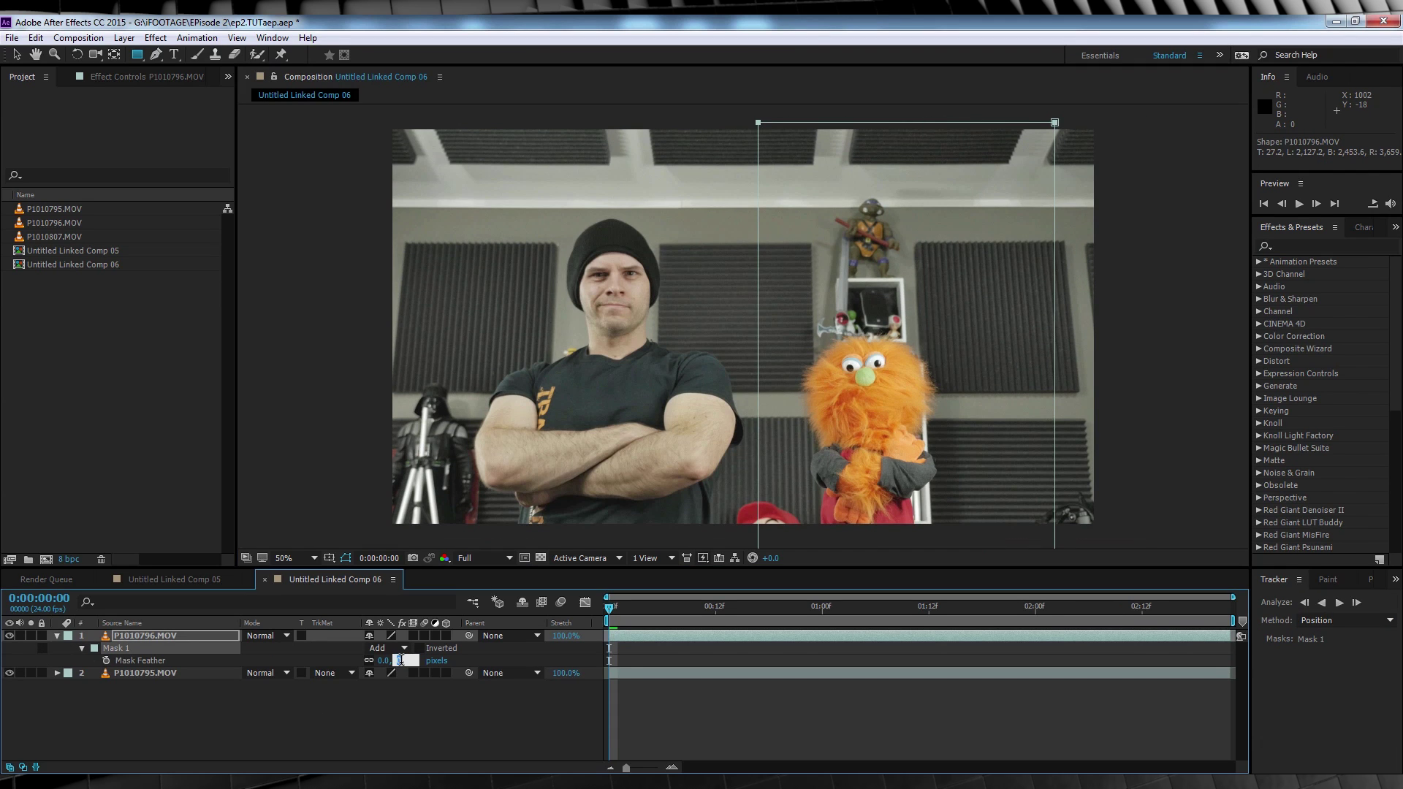
text(50)
key(Return)
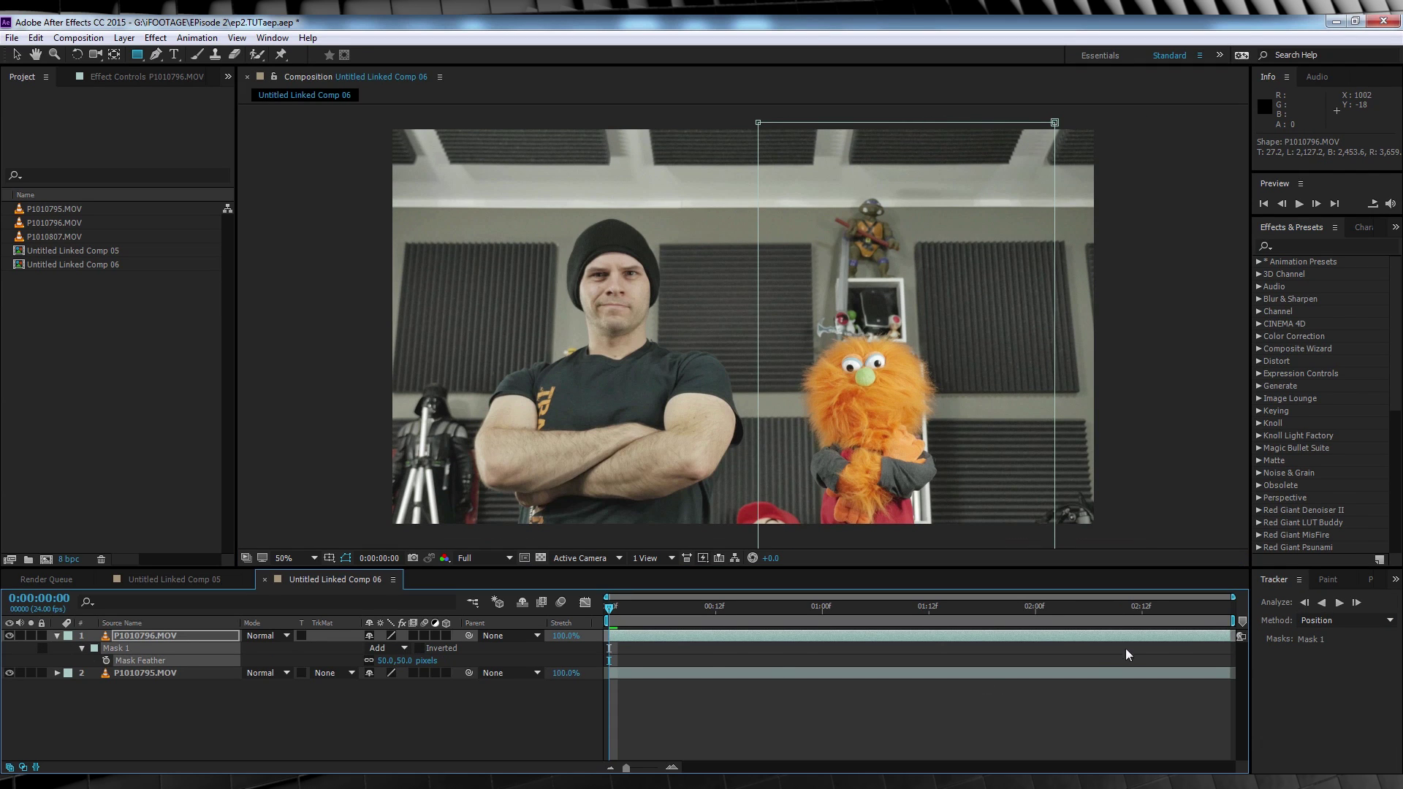
Play a preview of the puppet-and-actor composite, then stop it
key(space)
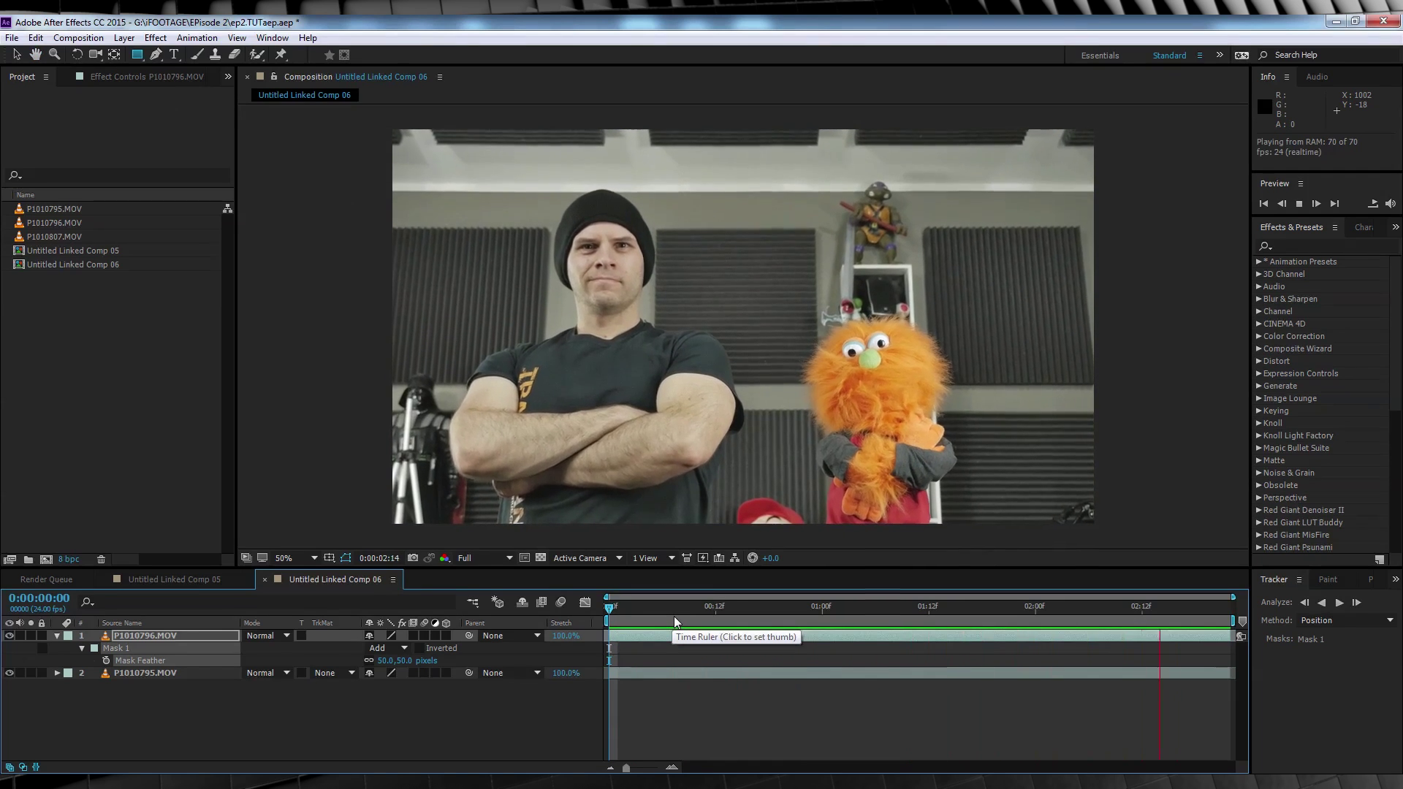
key(space)
key(space)
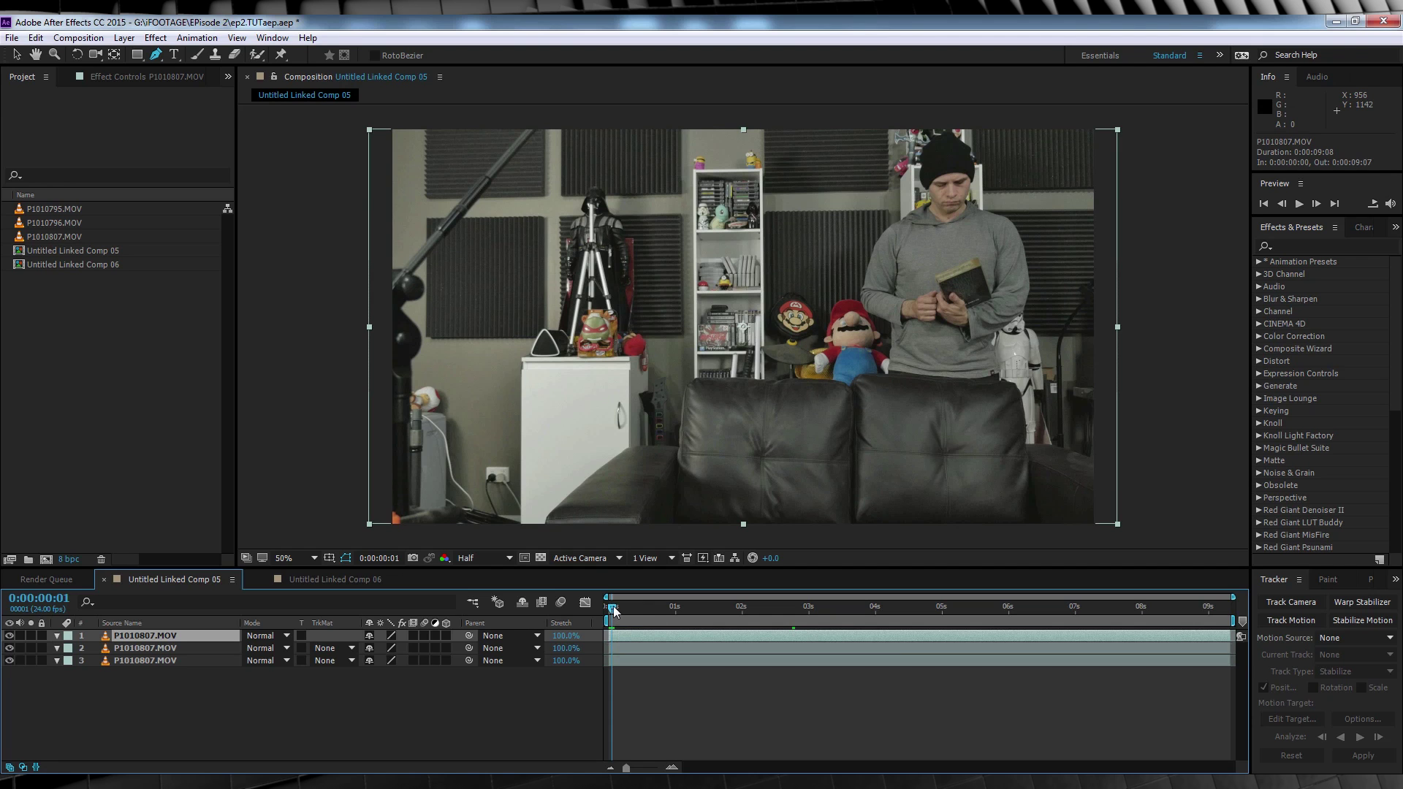
Draw a Pen mask around the reader on the top take, feather 50 pixels, and pull its left edge right
click(806, 607)
key(End)
click(611, 607)
click(890, 120)
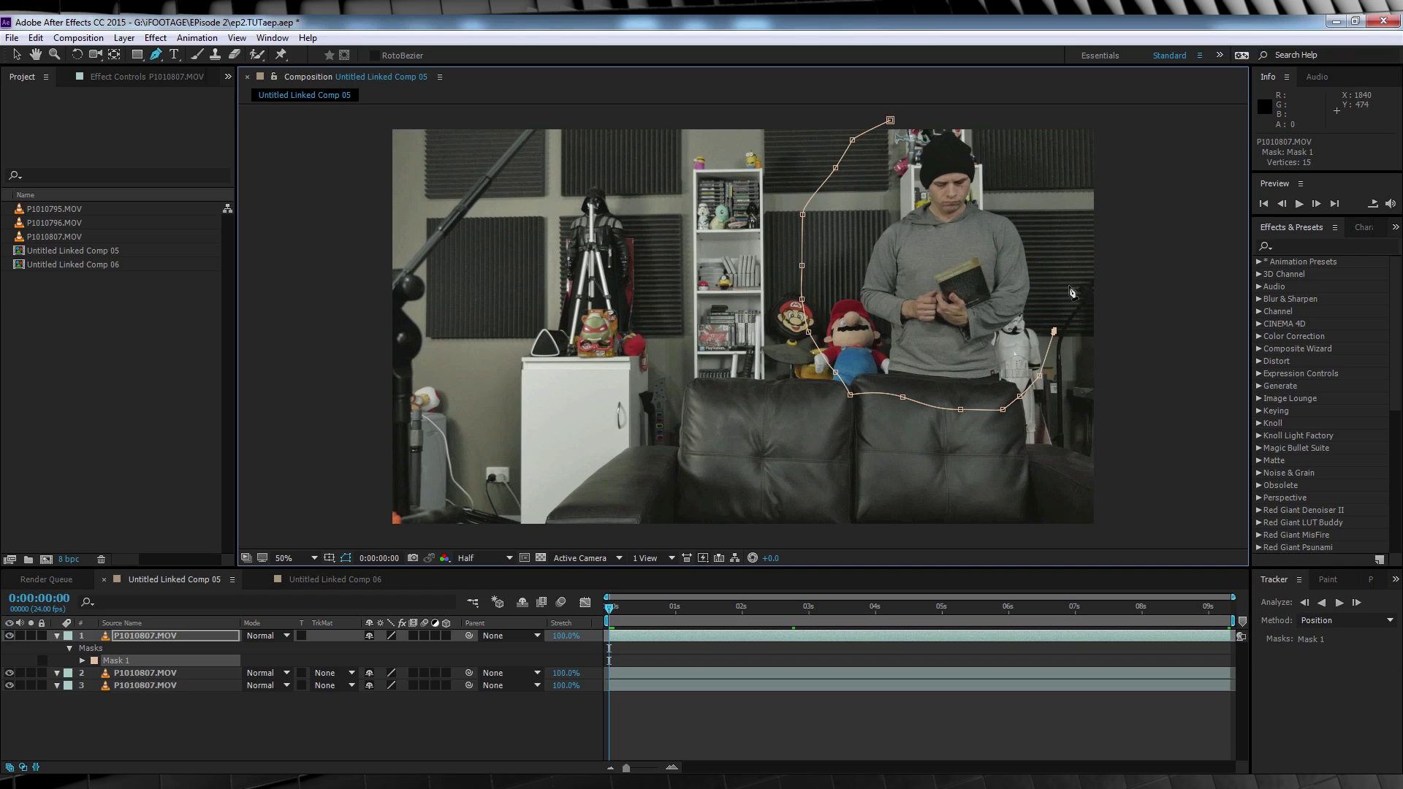
click(1016, 118)
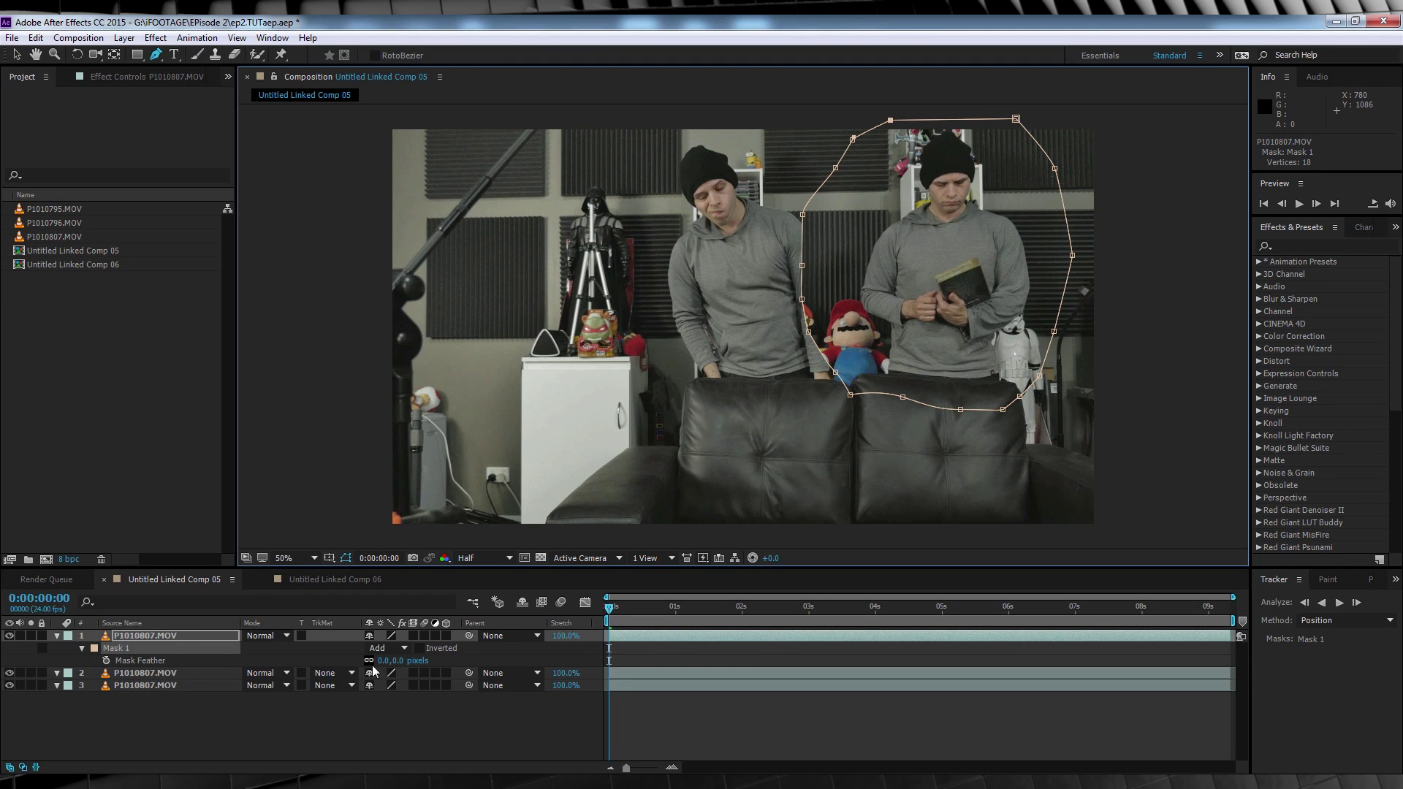
click(400, 660)
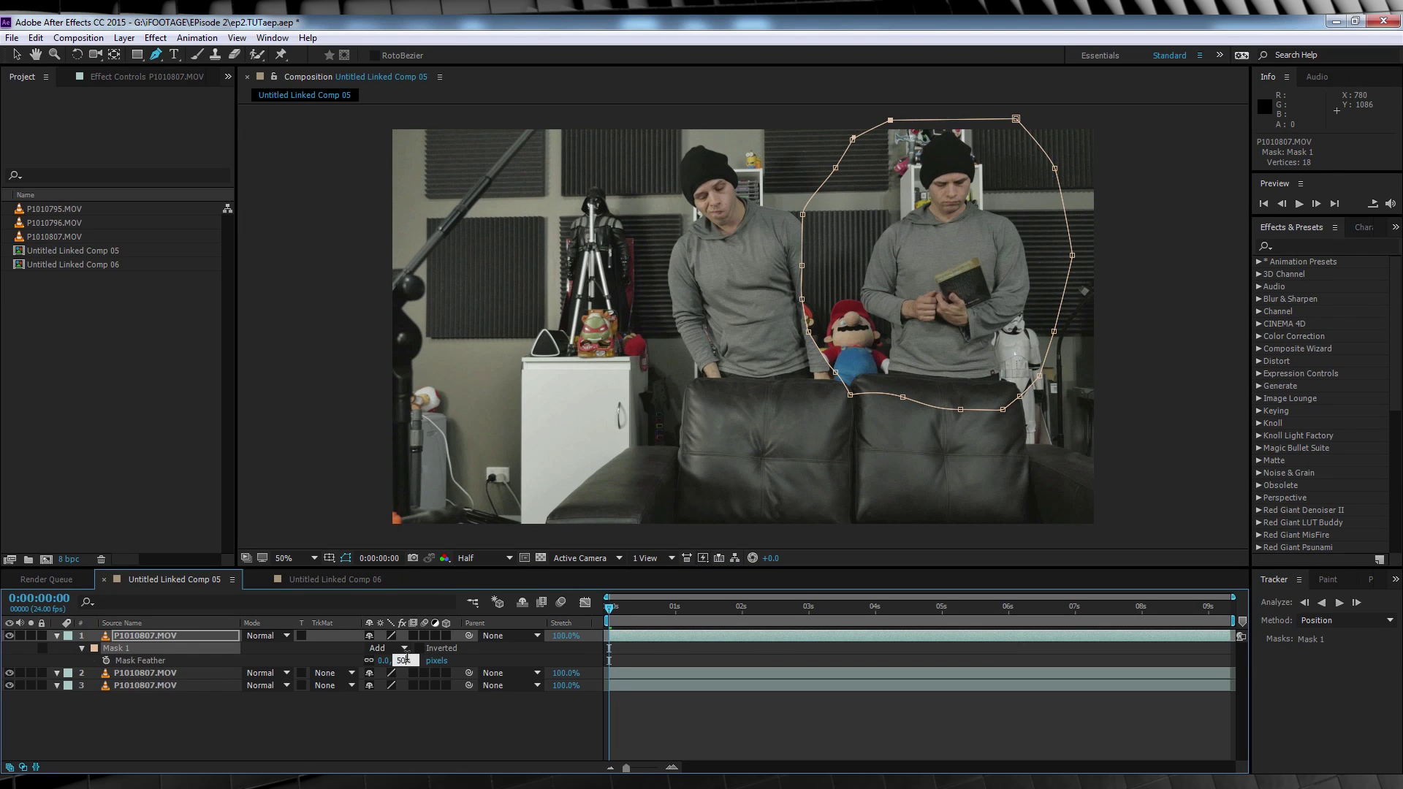
text(50)
key(Return)
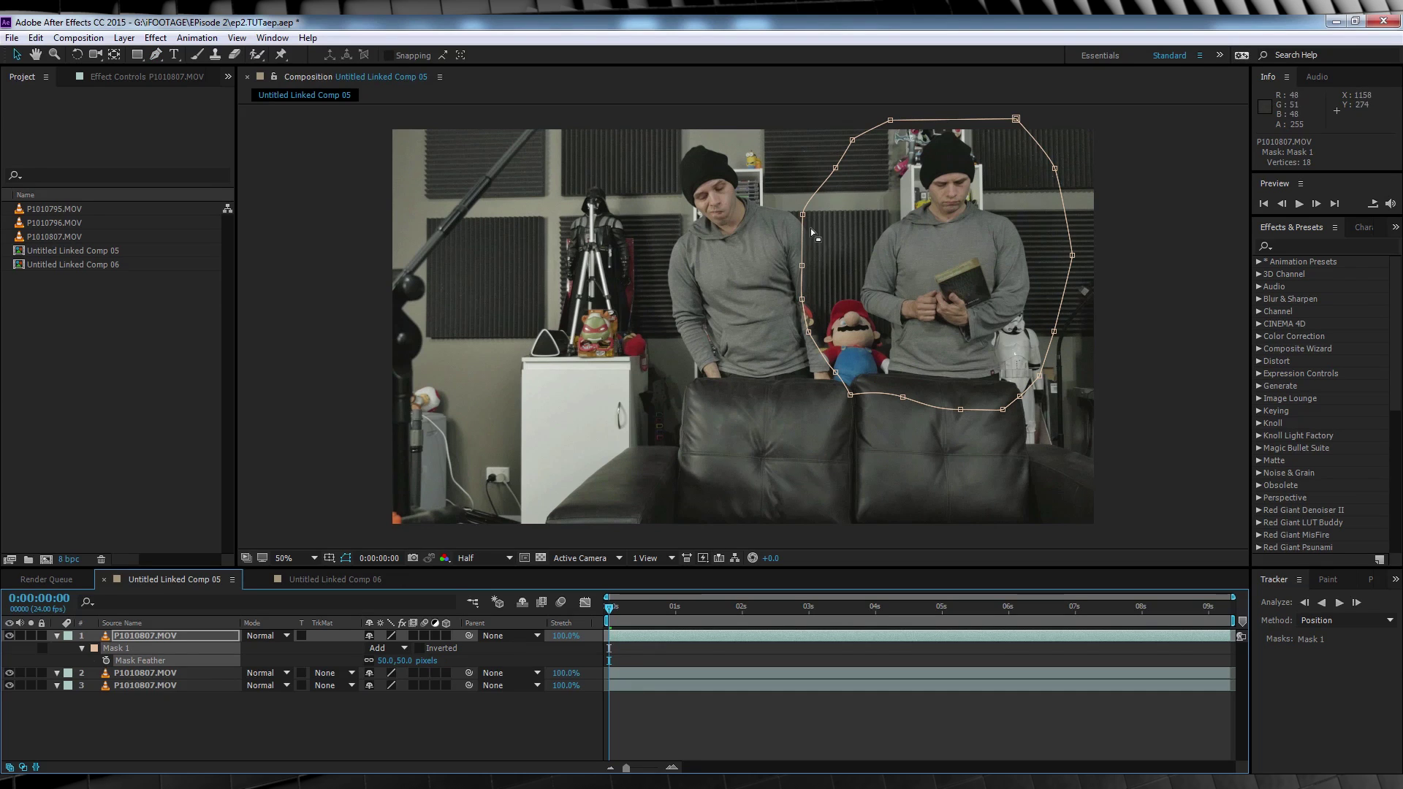
drag(802, 214, 848, 214)
drag(802, 265, 852, 356)
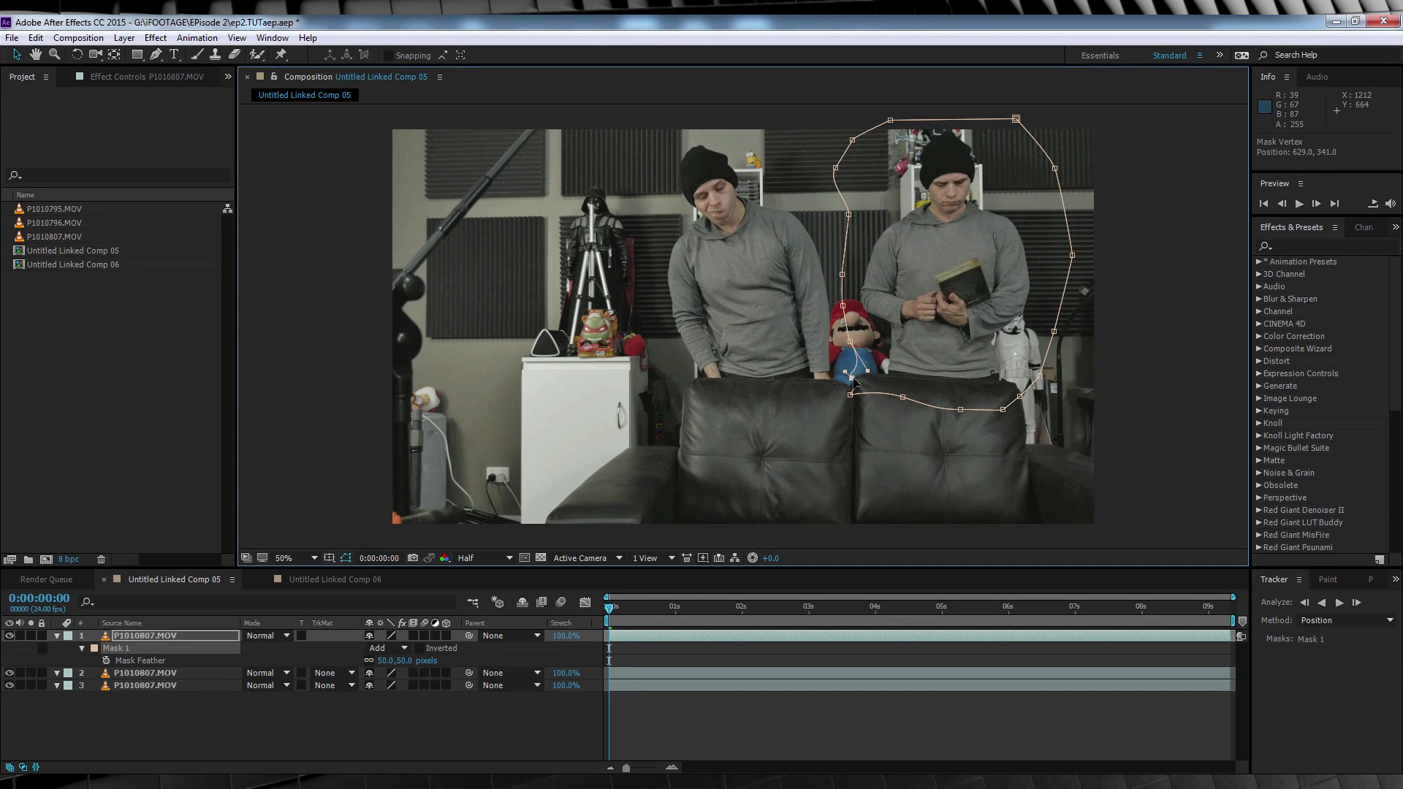
Keyframe the top Mask Path, then at the last frame move the mask left onto the man with the book
click(81, 648)
click(82, 648)
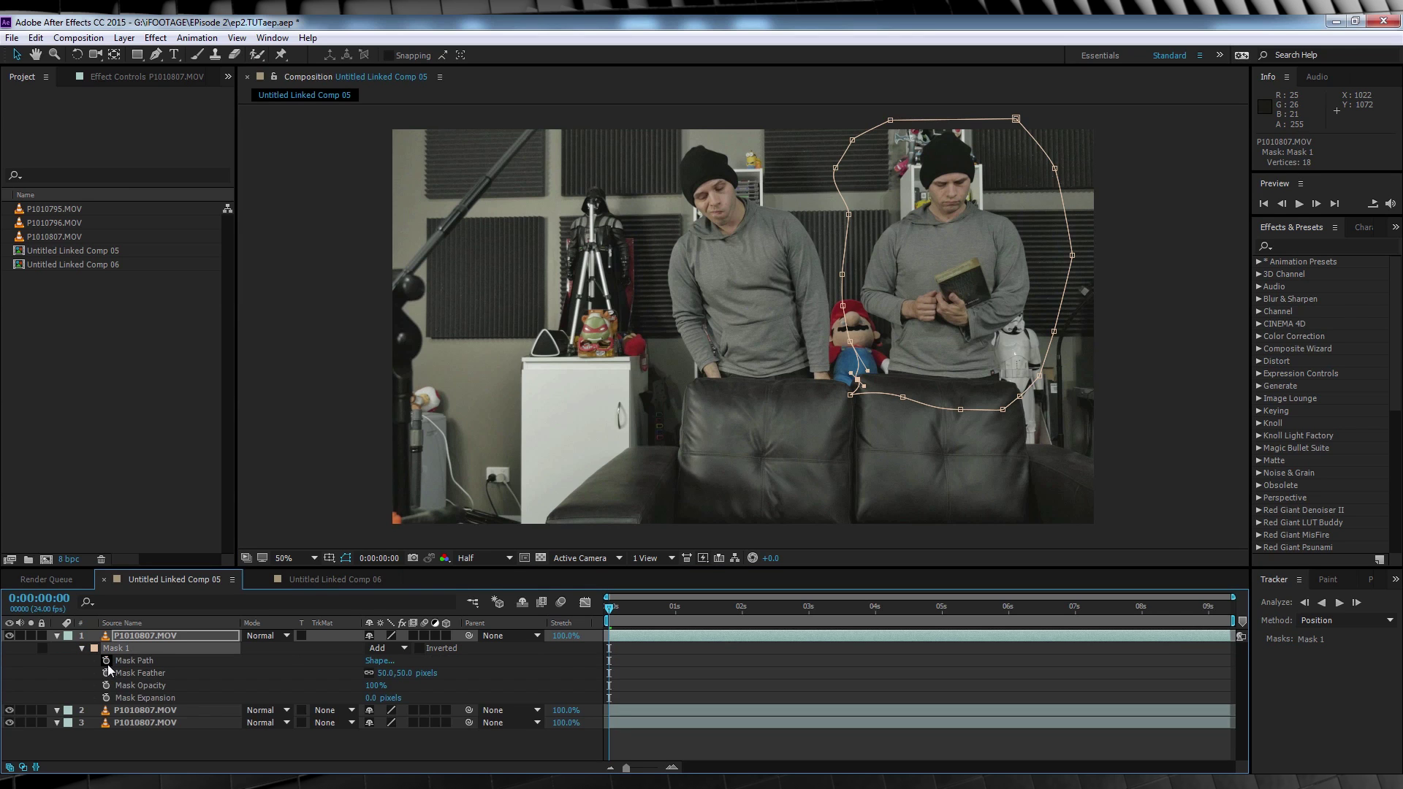
click(106, 661)
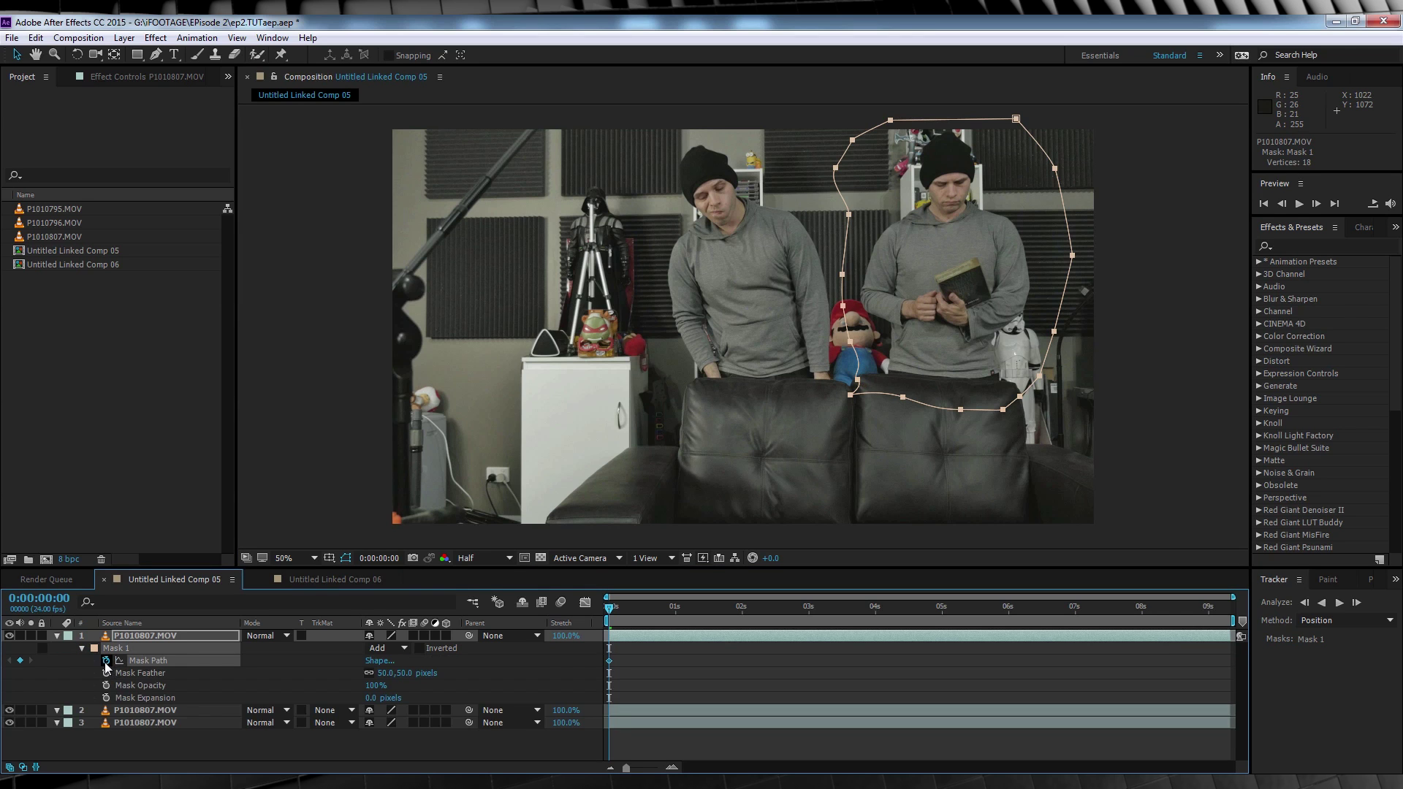
click(1232, 608)
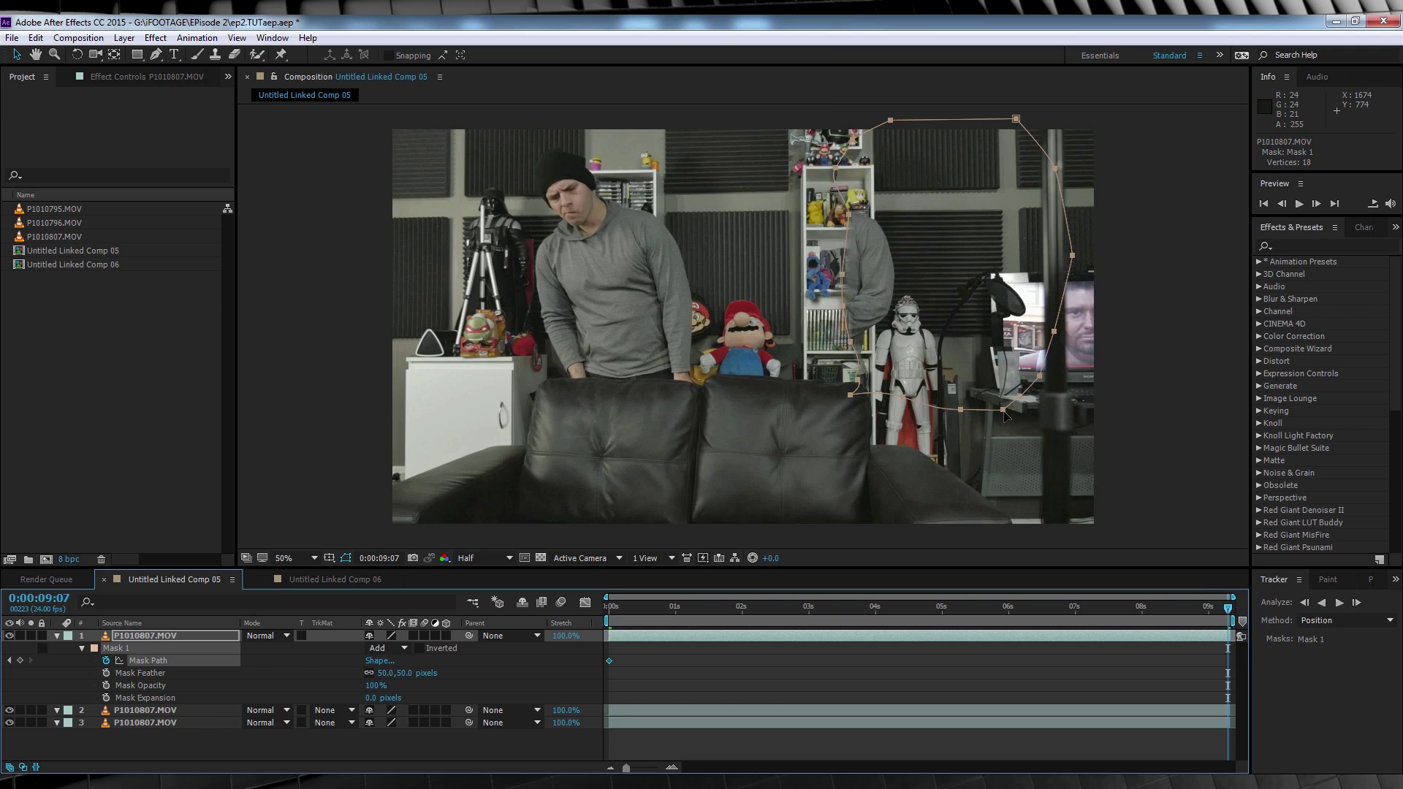
double_click(1004, 415)
drag(1004, 415, 893, 399)
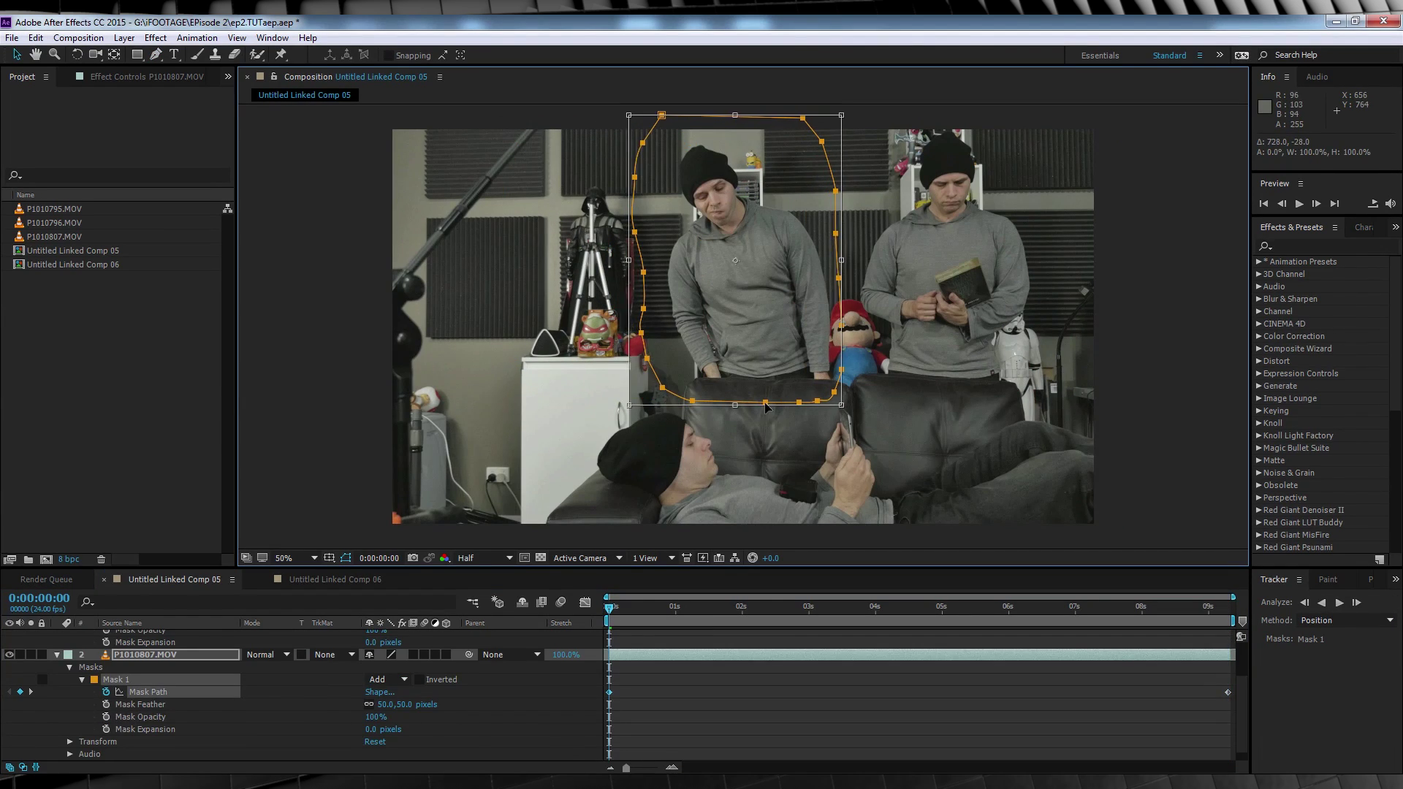
key(ctrl+grave)
Deselect the layers, preview the three-clone composite, and change the preview resolution
click(880, 695)
key(space)
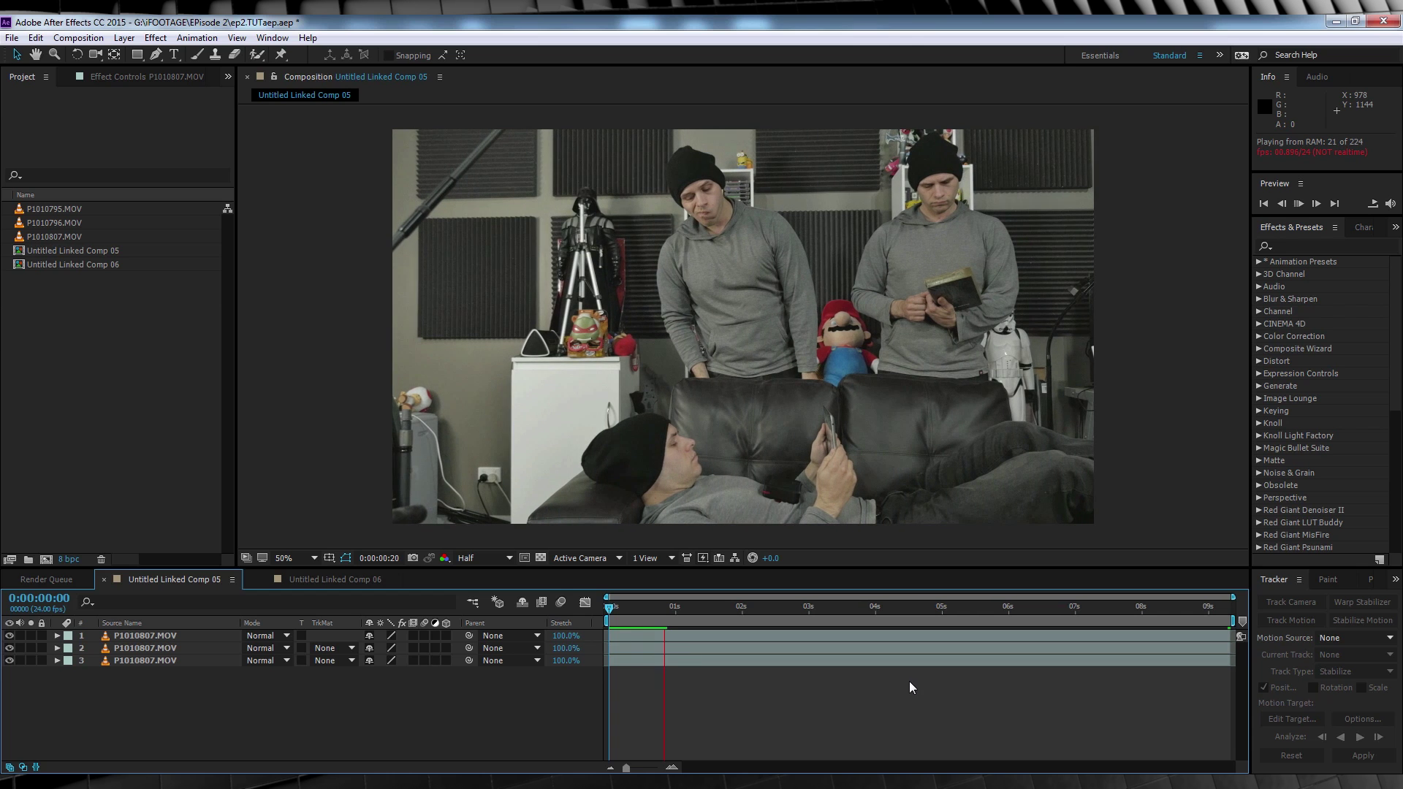
click(482, 557)
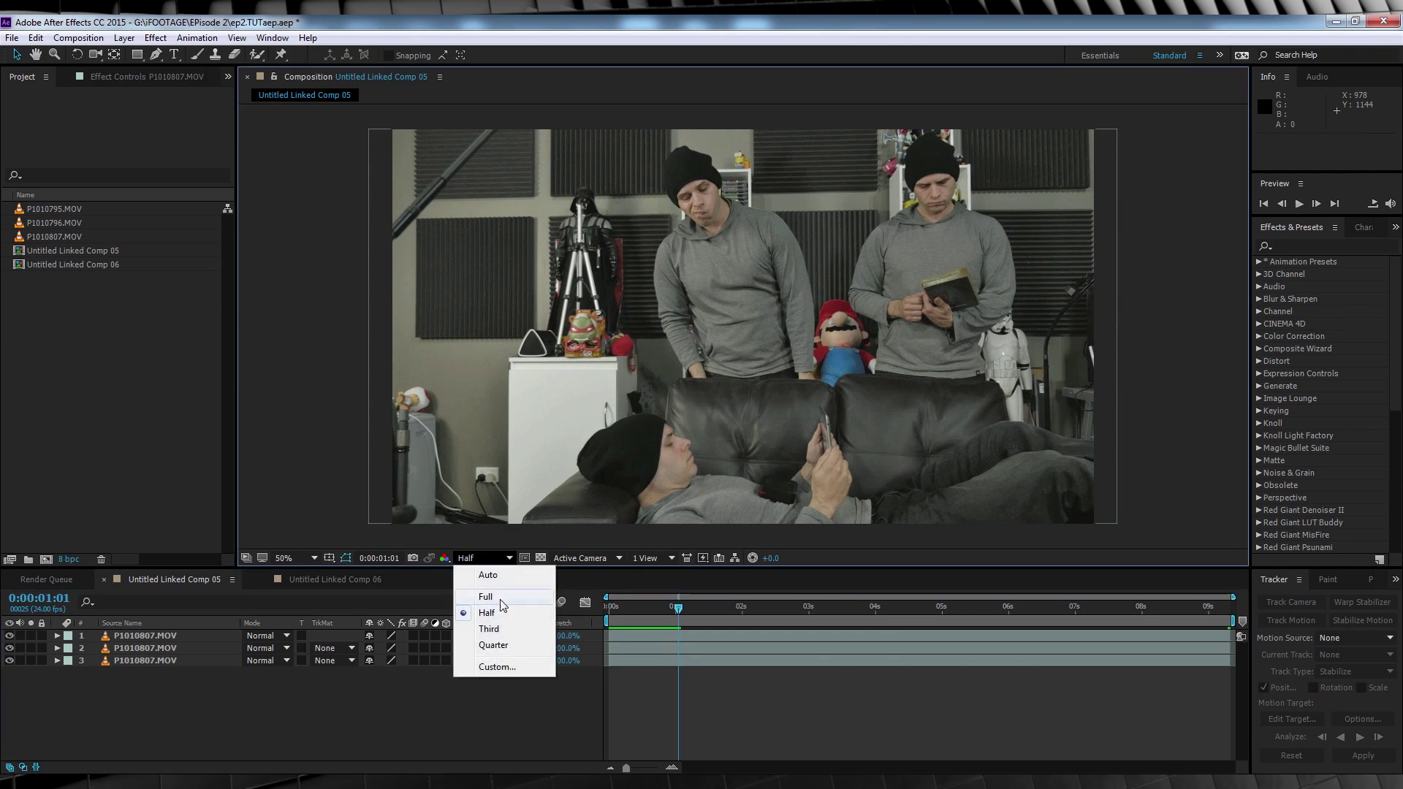